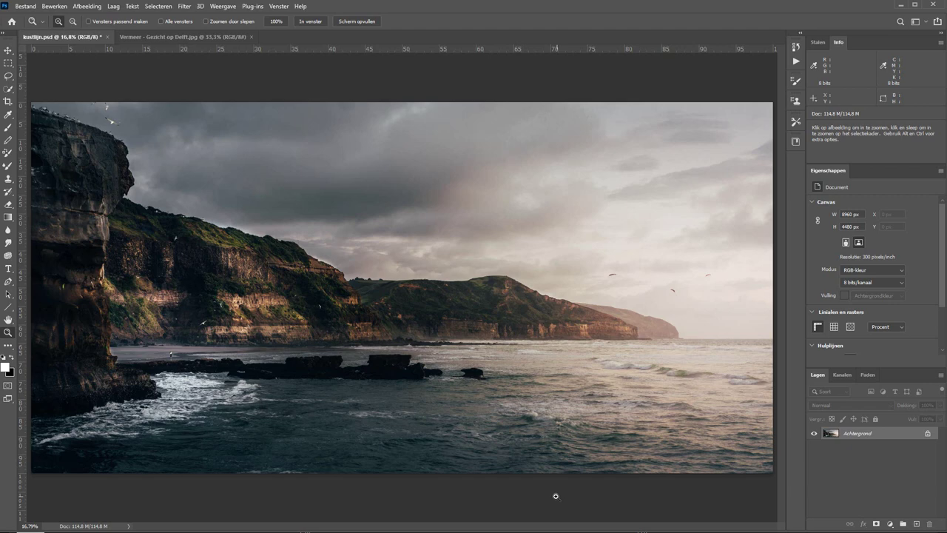
- Study the Vermeer Delft painting's texture at 100% zoom, then return to the coastline photo
key(ctrl+Tab)
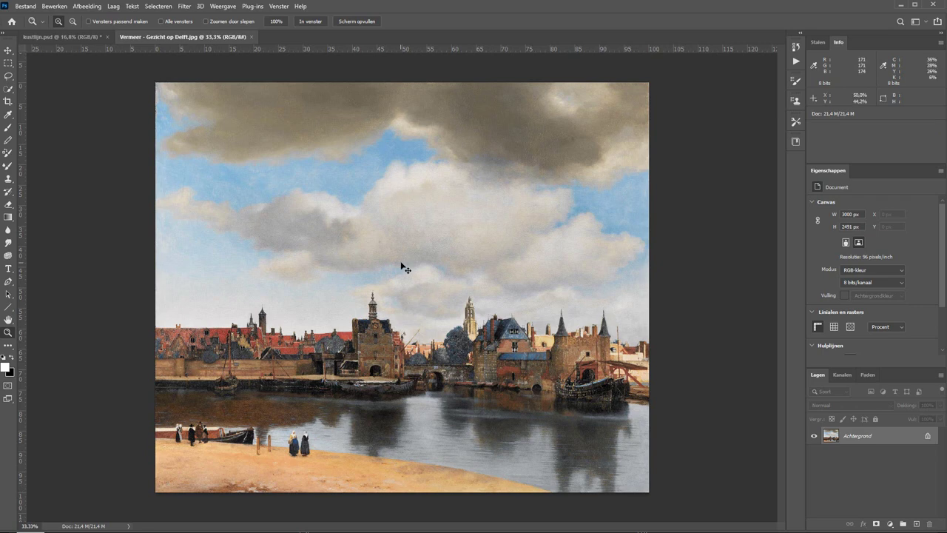
key(ctrl+1)
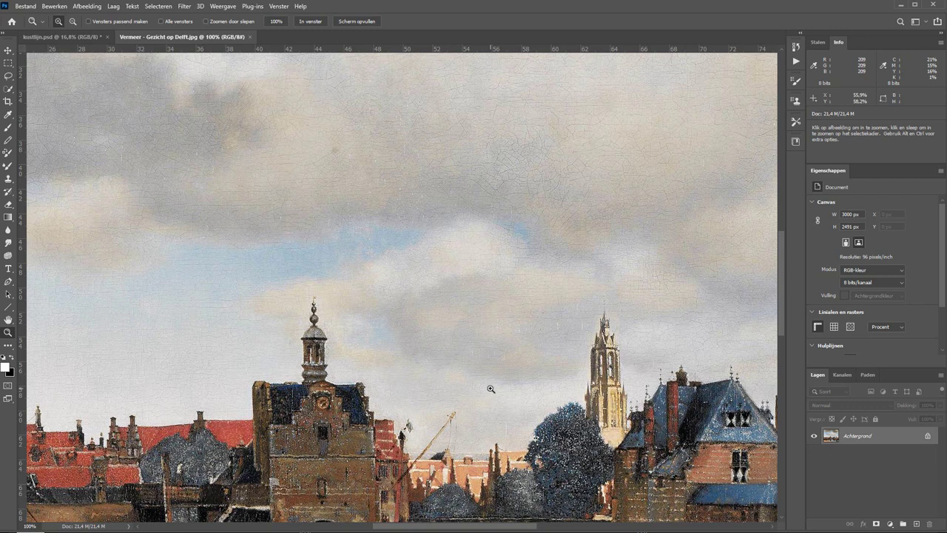
key(h)
mouse_move(570, 459)
mouse_down()
mouse_move(423, 248)
mouse_move(533, 503)
mouse_up()
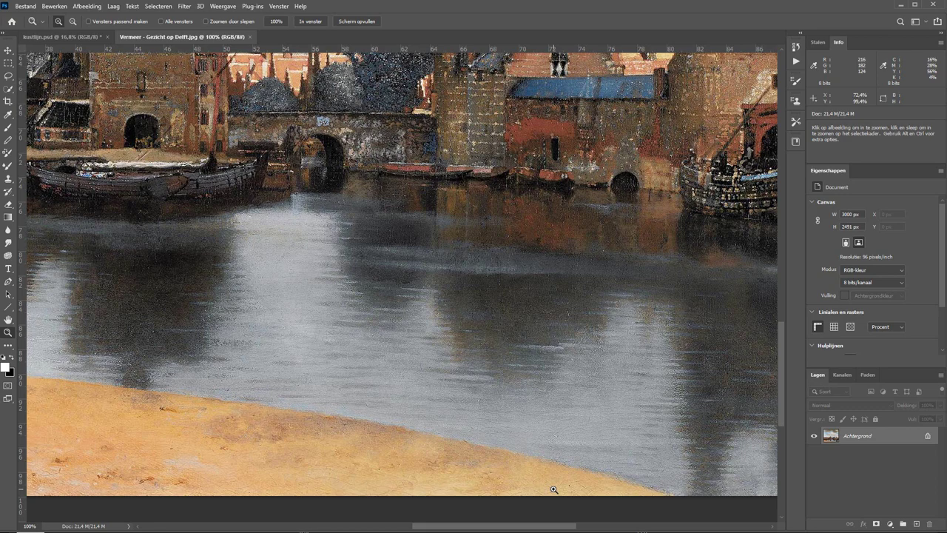
key(ctrl+0)
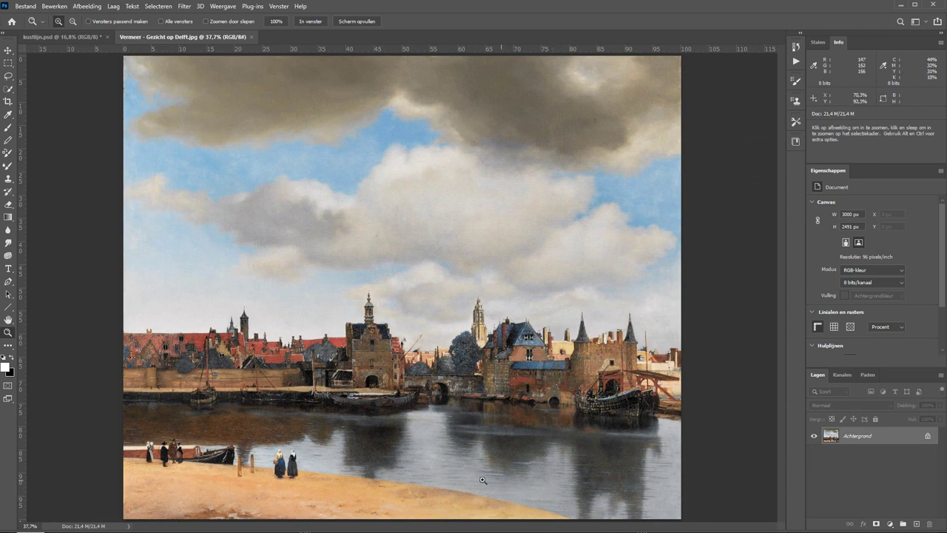
key(ctrl+Tab)
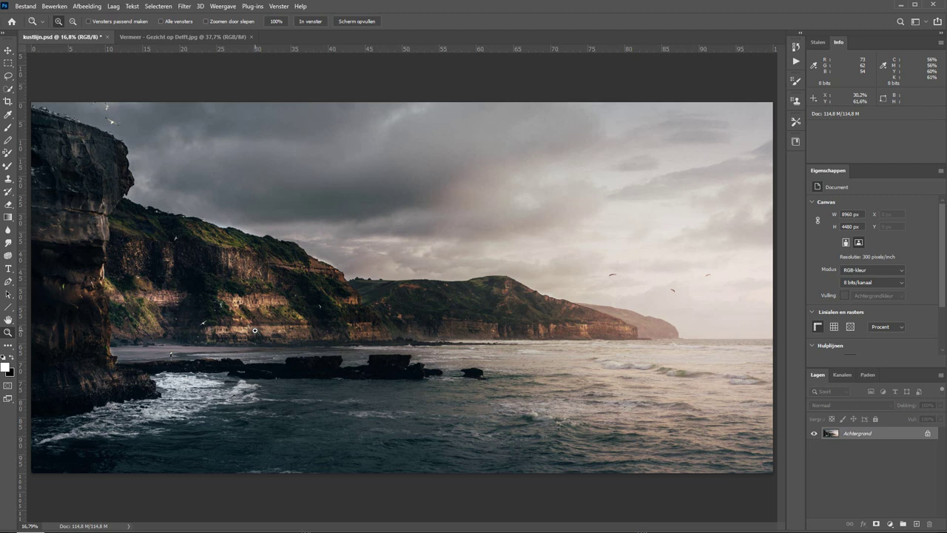
- Add a new layer named 'Canvasstructuur' above the background
key(ctrl+shift+n)
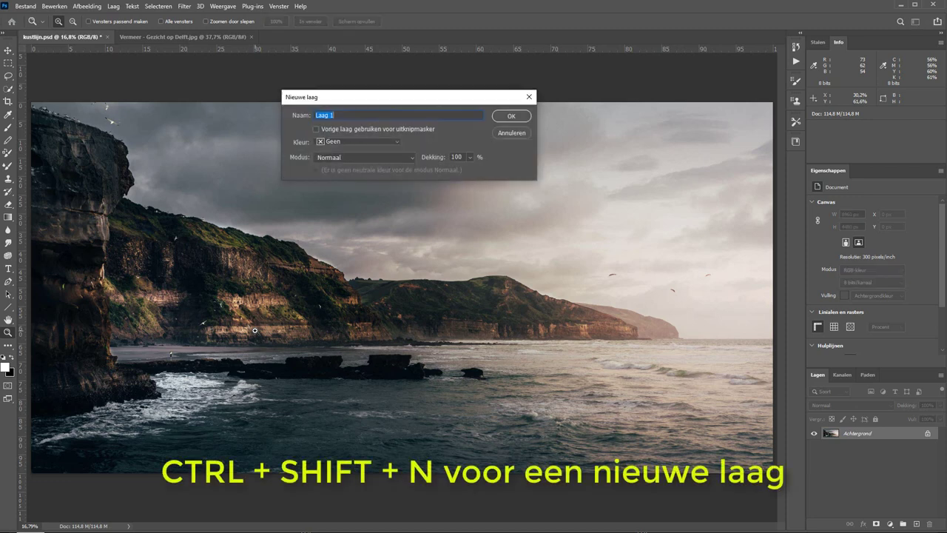
text(Canvas)
text(structuur)
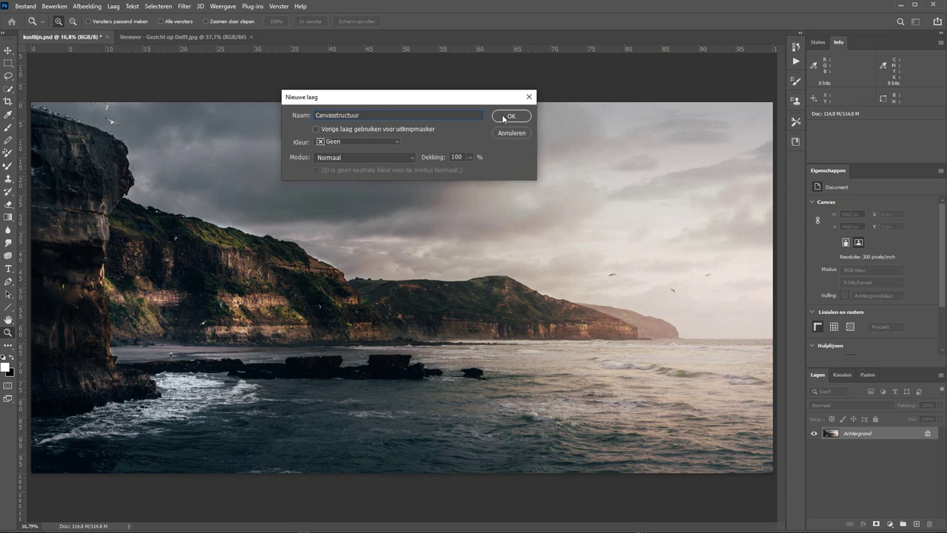
click(509, 116)
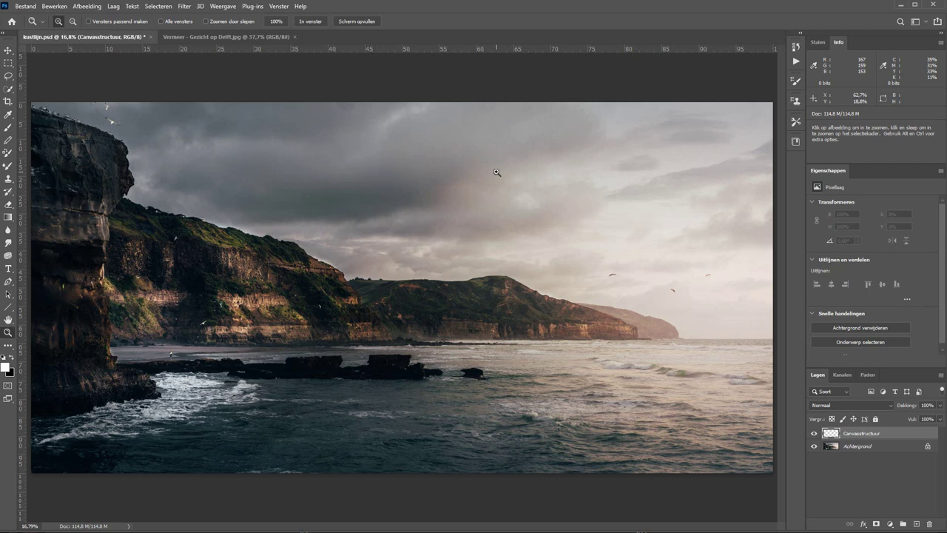
- Fill the Canvasstructuur layer with 50% grey using Shift+F5
key(shift+F5)
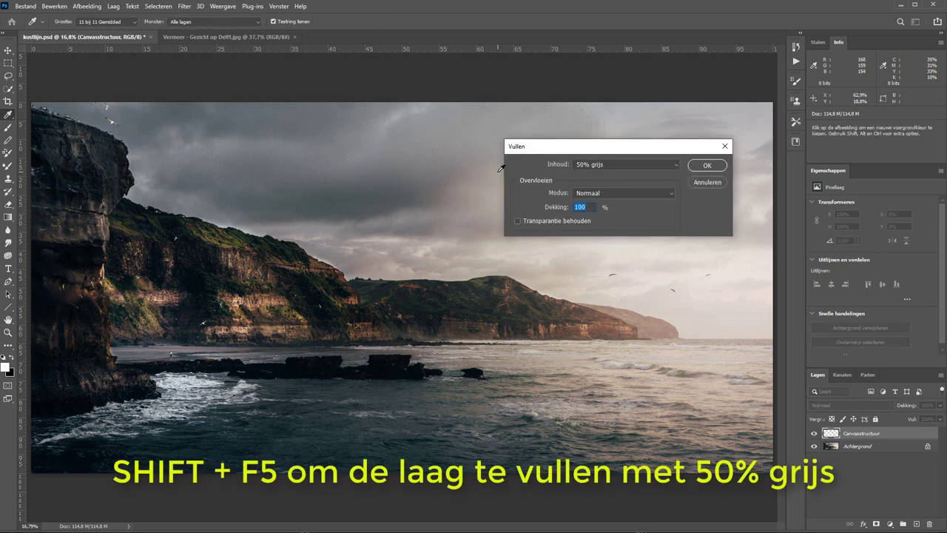
click(616, 165)
click(614, 259)
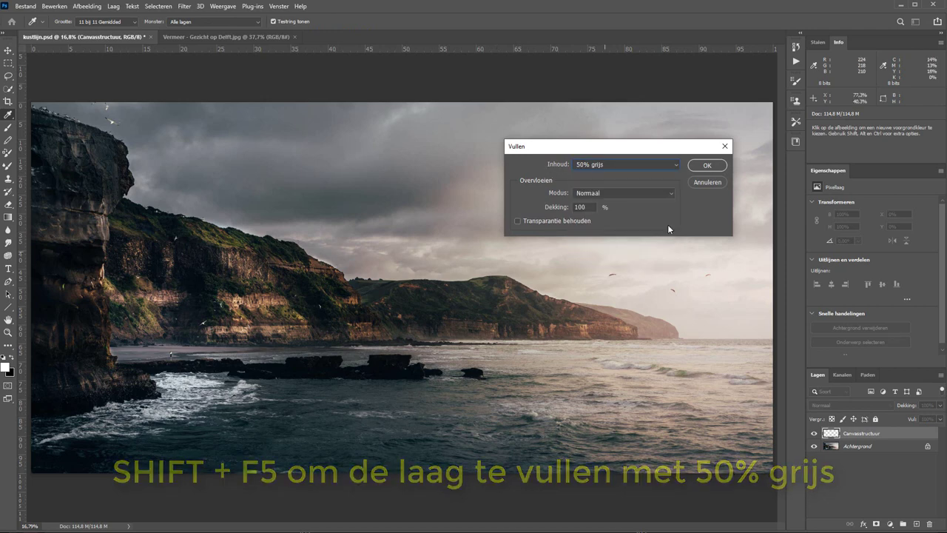
click(714, 168)
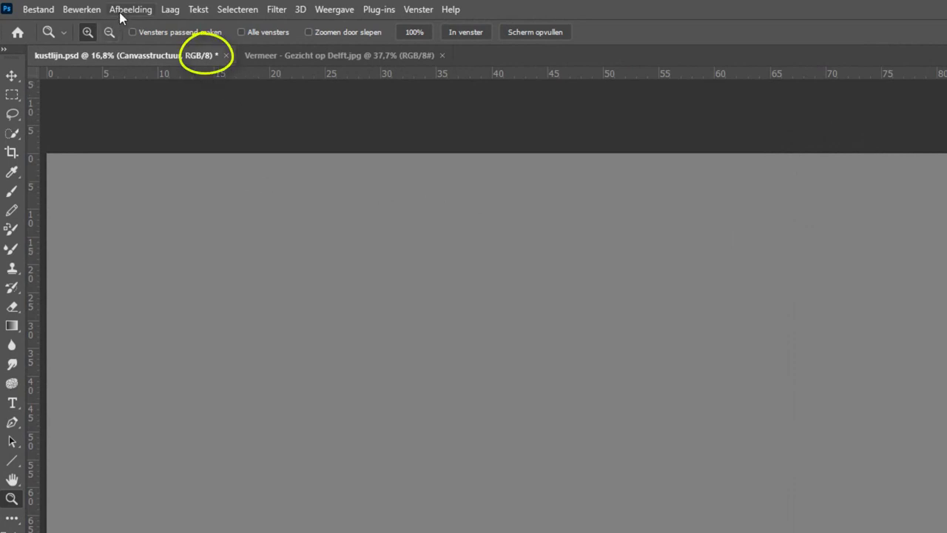
- Confirm the image is 8 Bits/Channel, then open the Filter Gallery on the grey layer
click(119, 12)
mouse_move(133, 25)
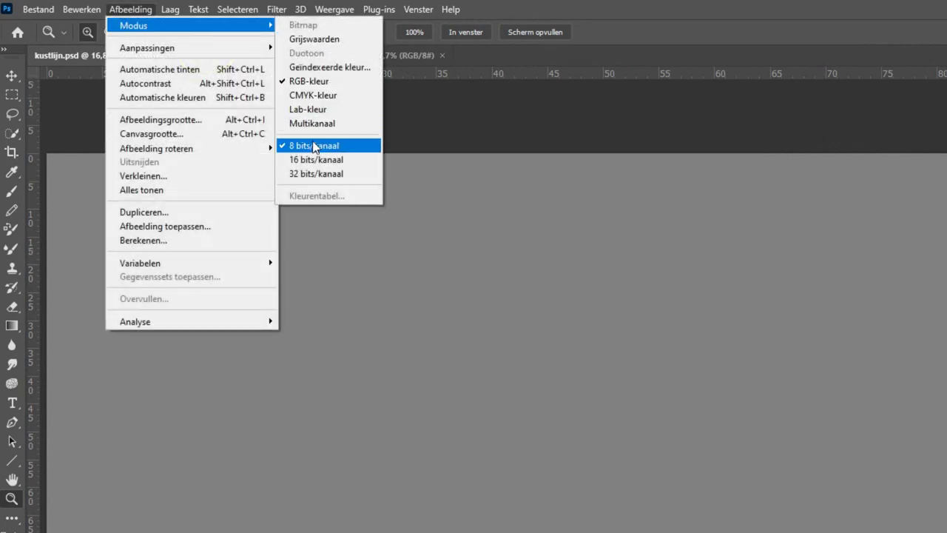
click(643, 14)
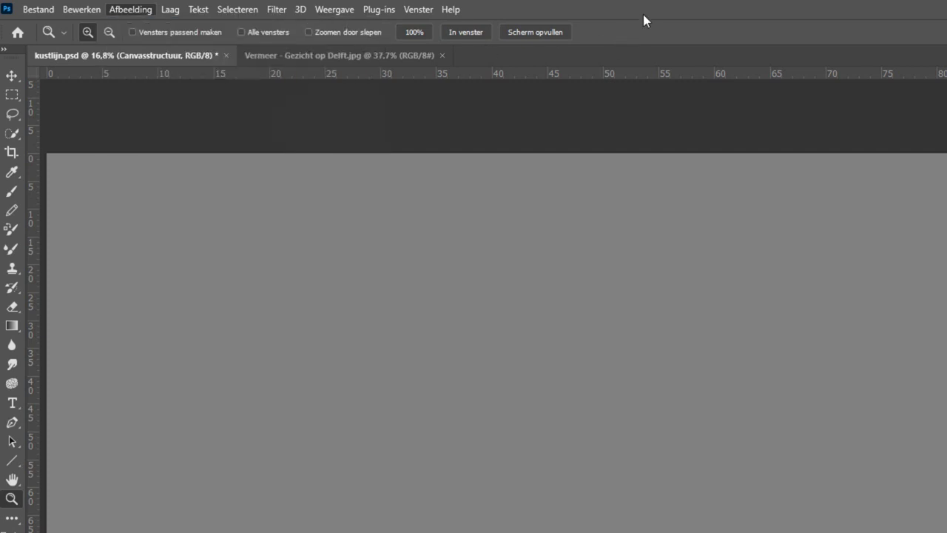
click(276, 11)
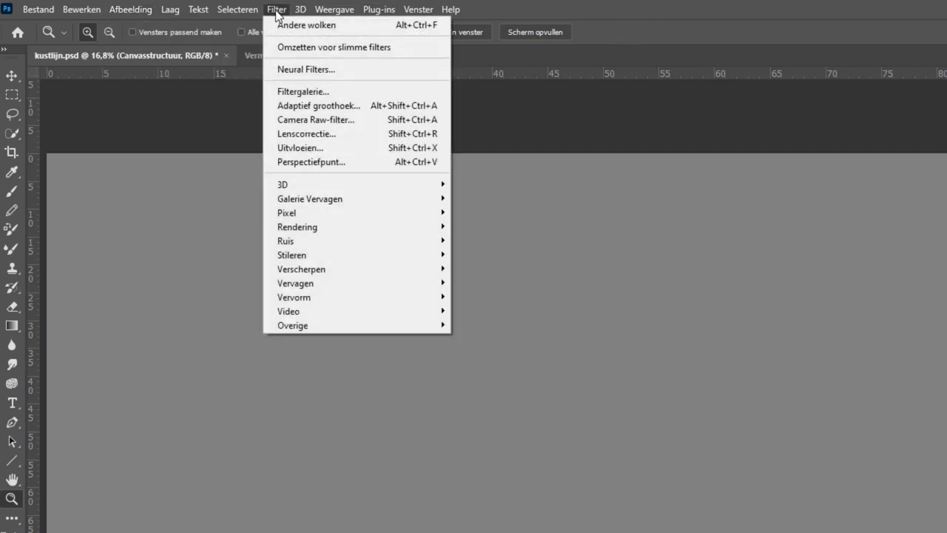
click(326, 92)
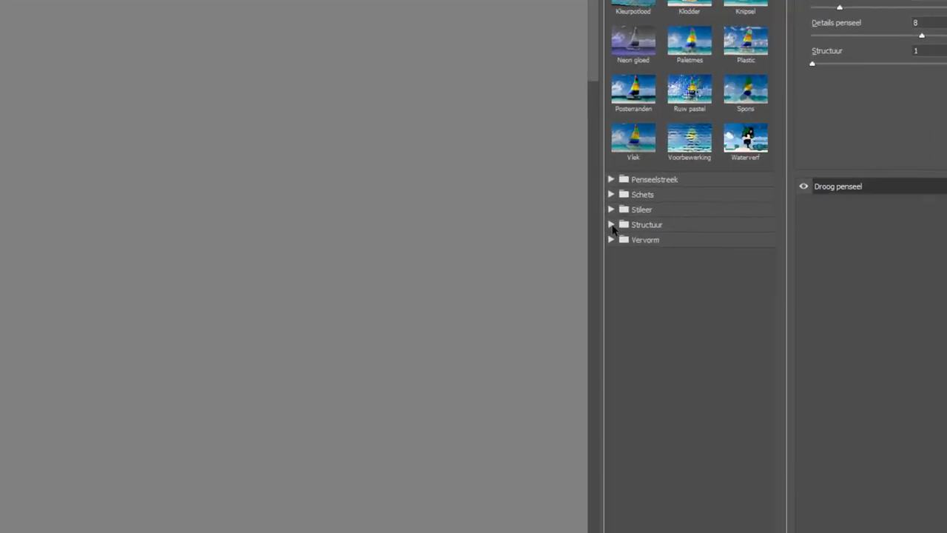
- Apply Structuurmaker, preview the Steen, Jute and Zandsteen textures, then return to Canvas
click(591, 220)
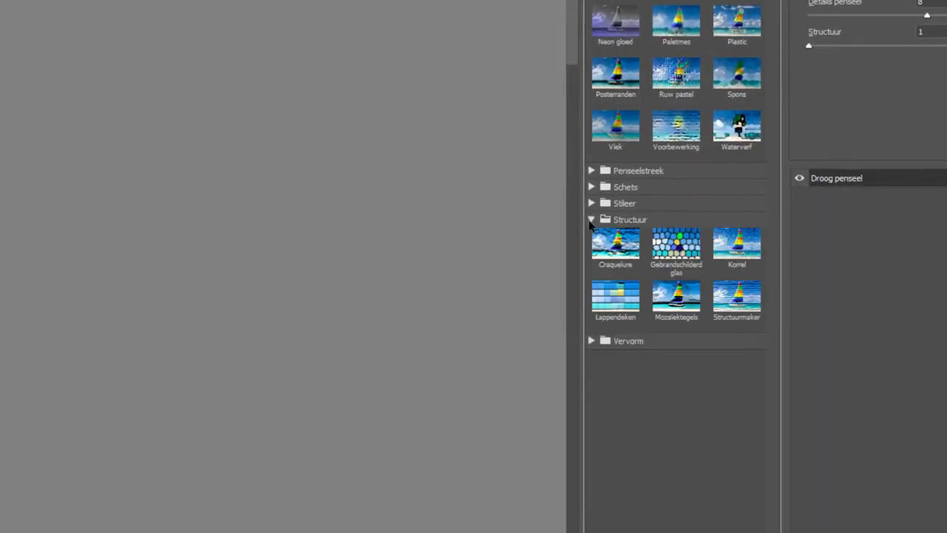
click(731, 296)
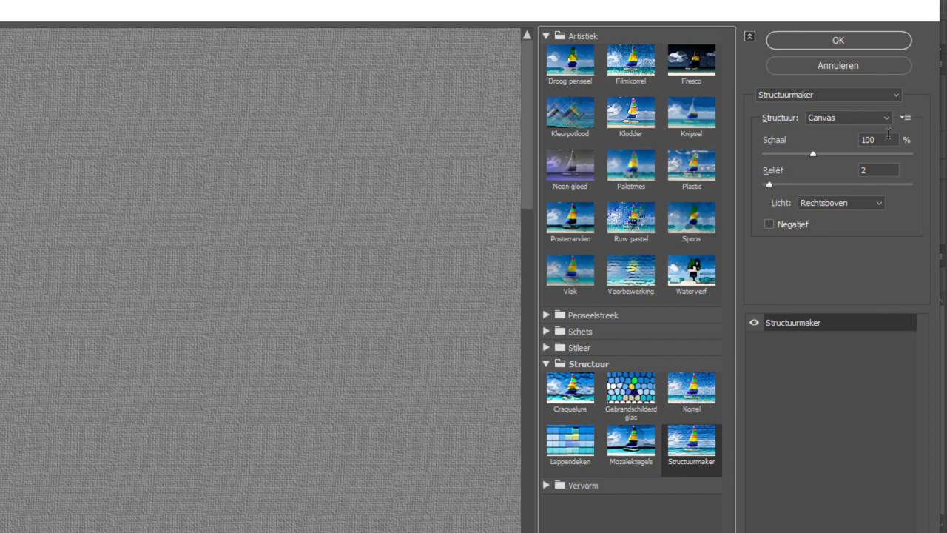
click(857, 117)
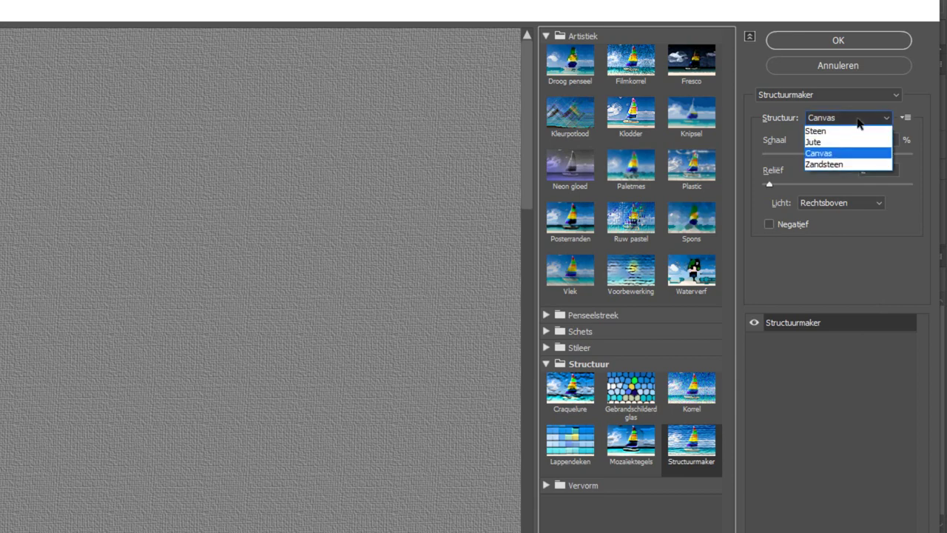
click(847, 128)
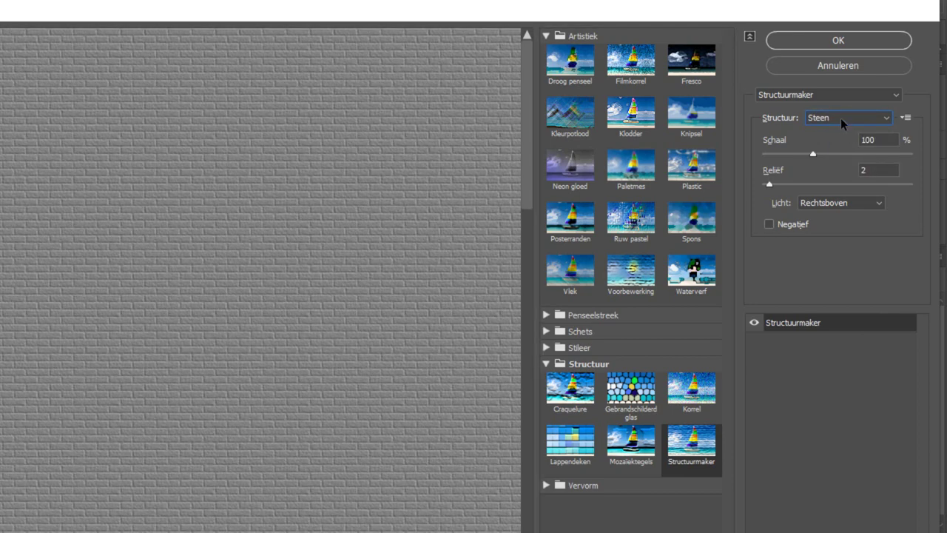
click(841, 118)
click(830, 140)
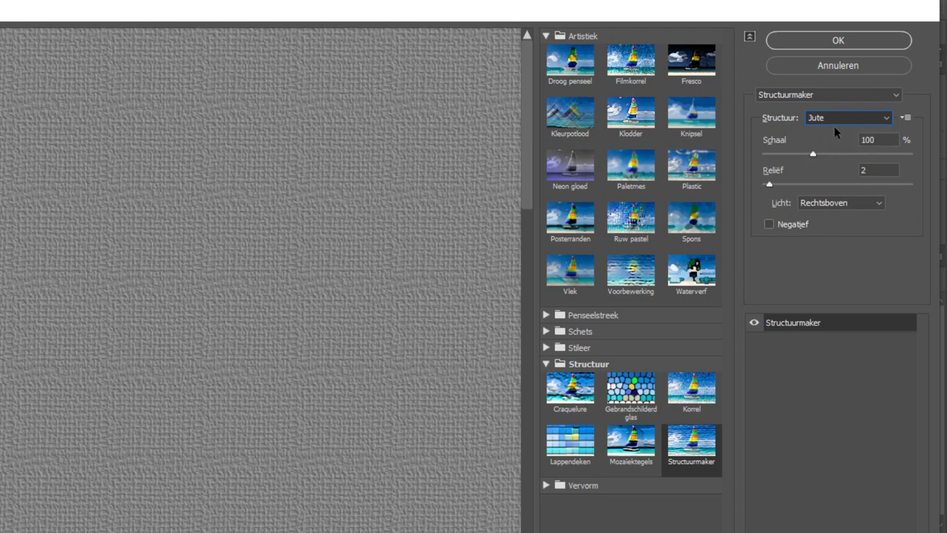
click(834, 123)
click(831, 162)
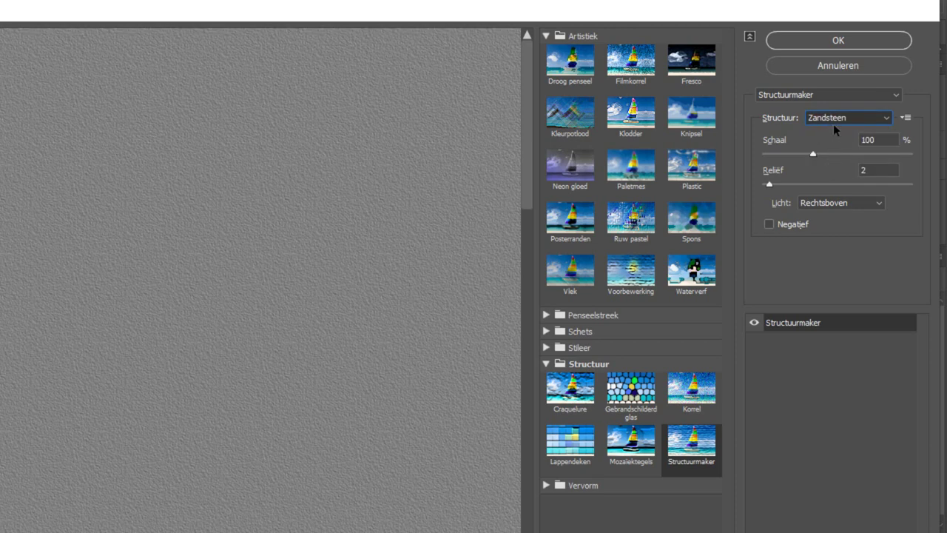
click(834, 118)
click(834, 154)
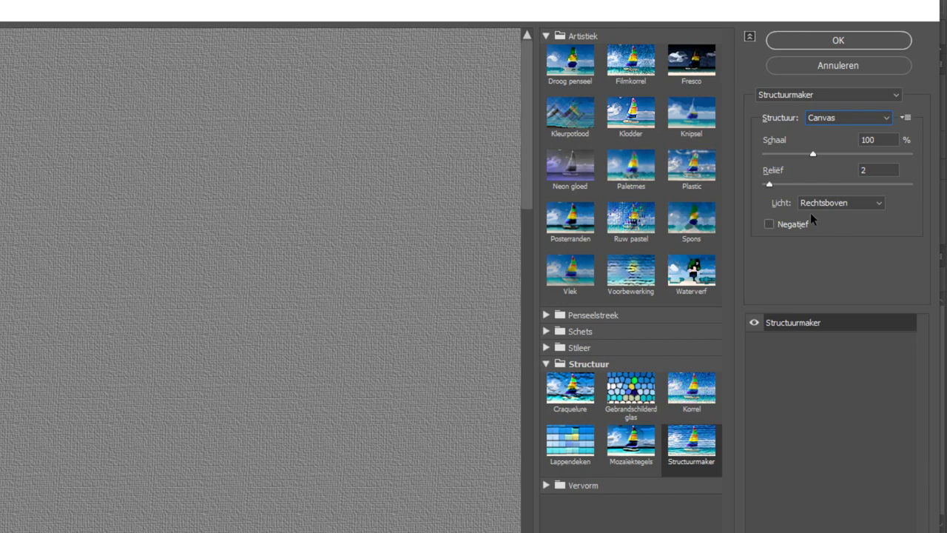
- Try texture scales of 156, 64 and 87, then set the scale to 100%
click(859, 153)
drag(863, 153, 872, 153)
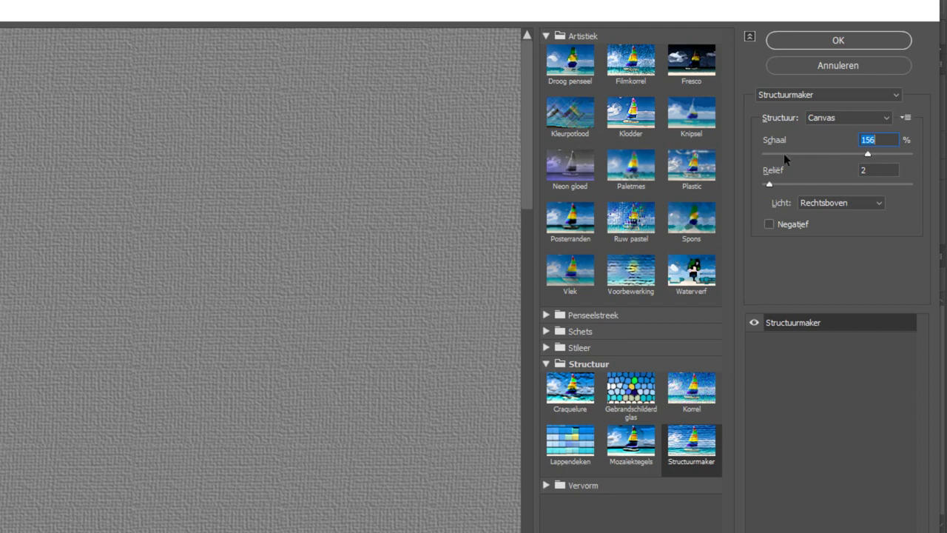
drag(784, 153, 777, 155)
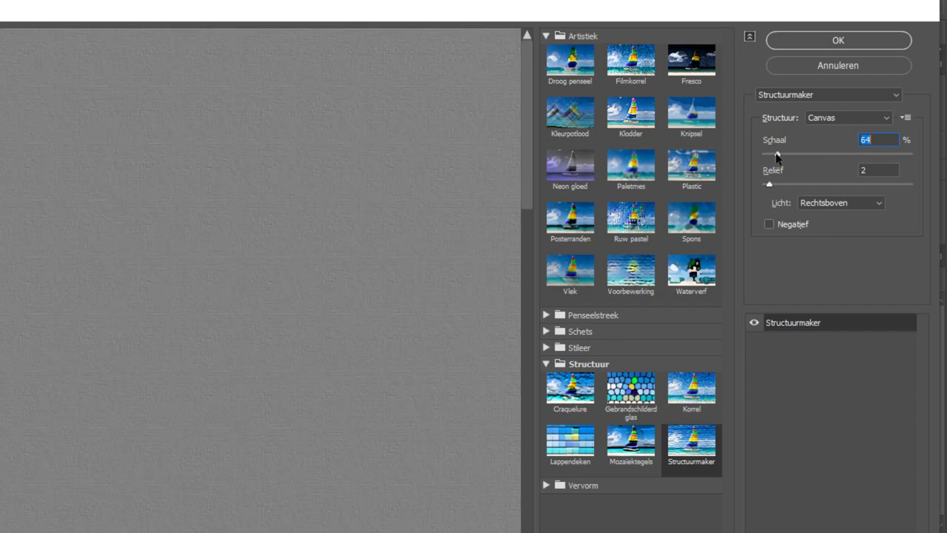
drag(777, 154, 800, 153)
text(100)
- Try relief values 14 and 25, then set relief to 2
click(803, 184)
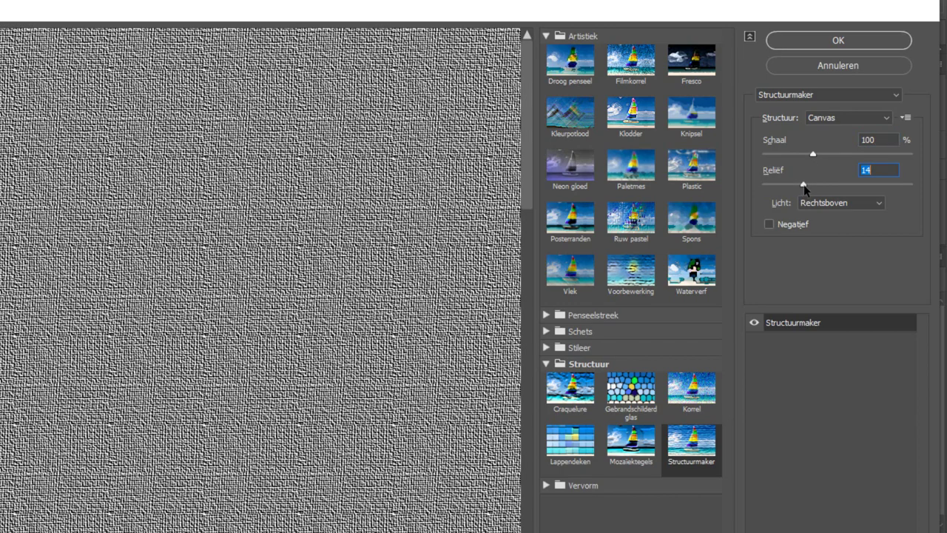
click(836, 183)
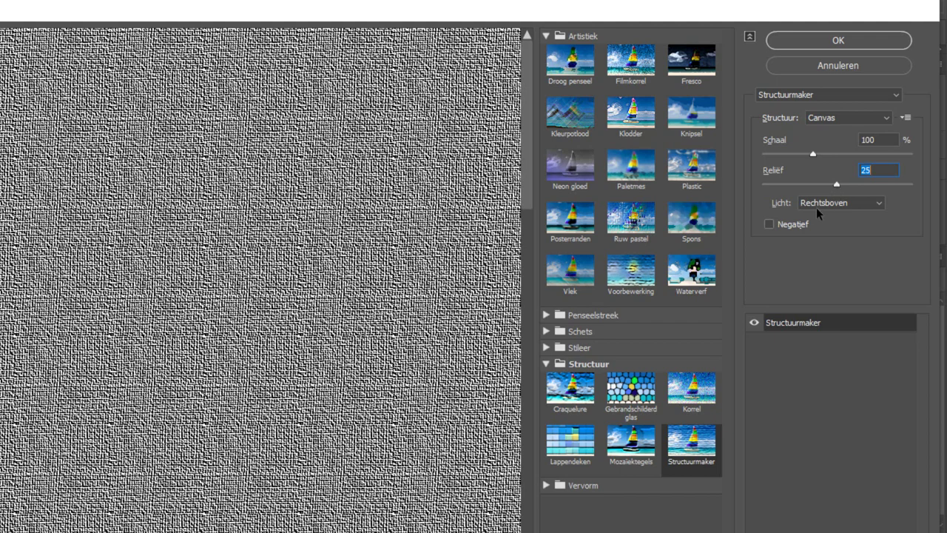
text(2)
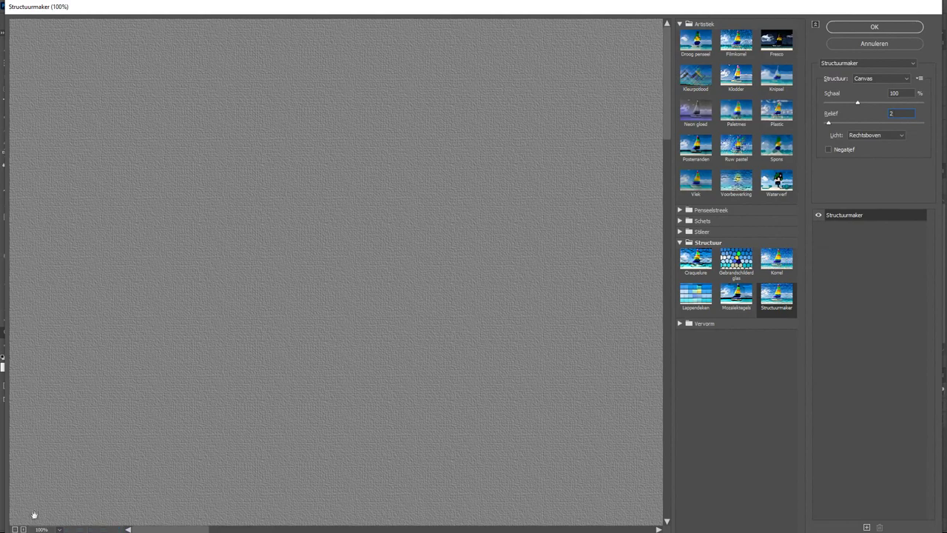
- Zoom the filter preview out to 12.5% and test scale values before entering 100%
click(14, 529)
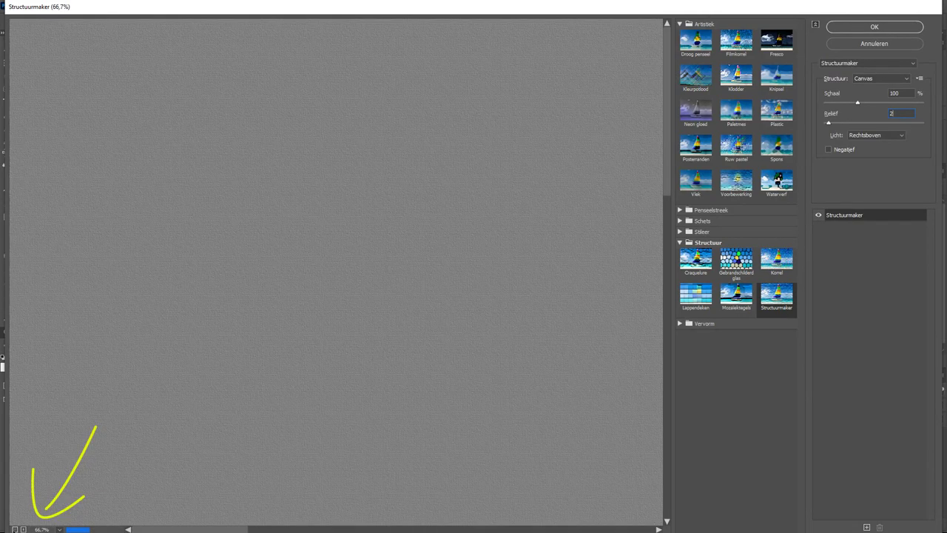
click(15, 529)
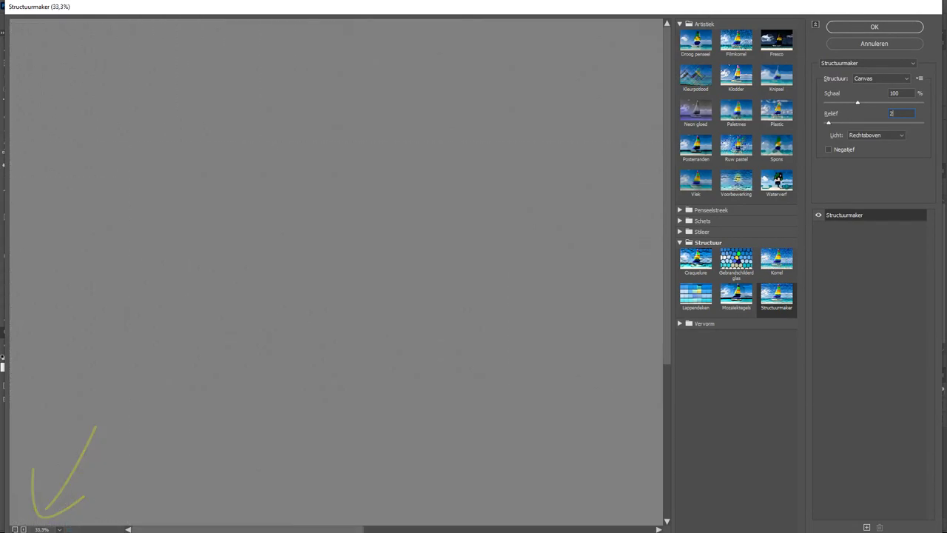
click(14, 529)
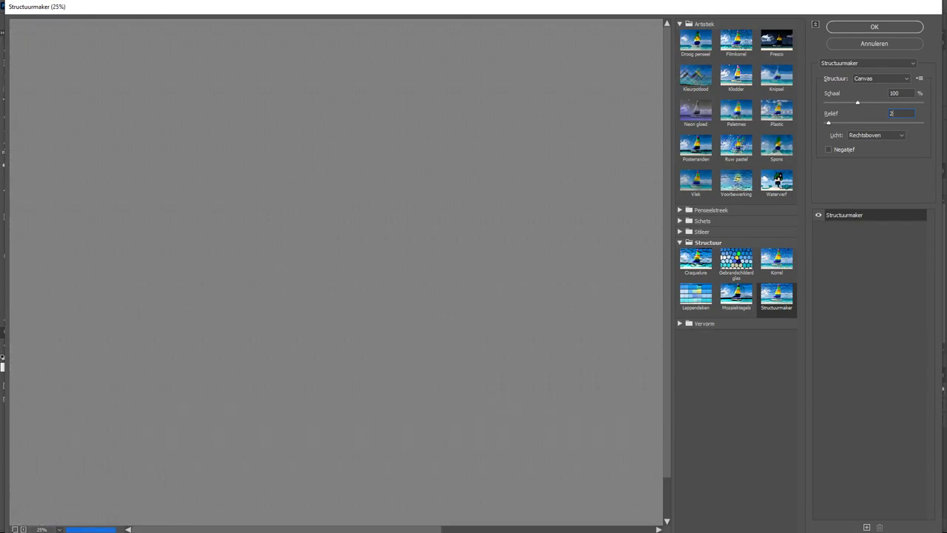
mouse_move(858, 102)
mouse_down()
mouse_move(844, 102)
mouse_move(889, 102)
mouse_up()
click(23, 529)
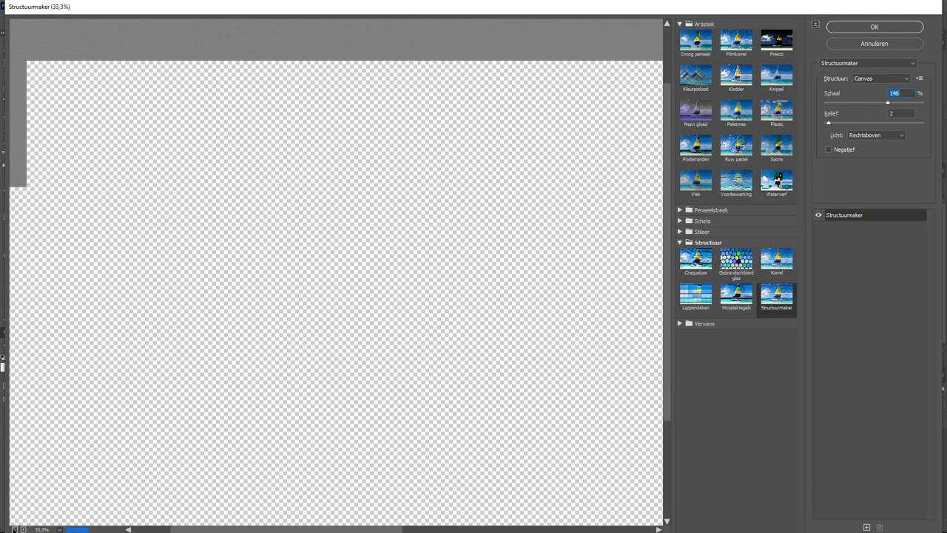
click(14, 529)
click(14, 529)
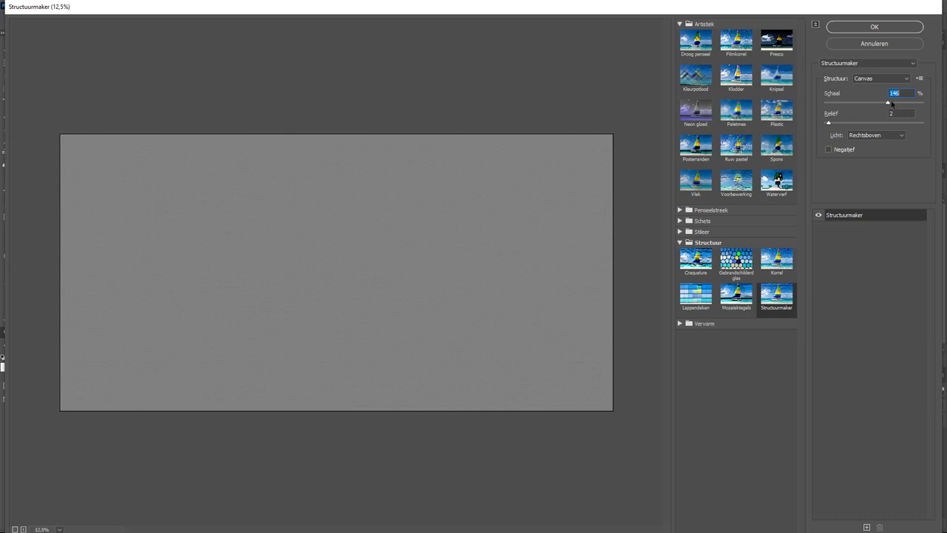
text(100)
click(355, 267)
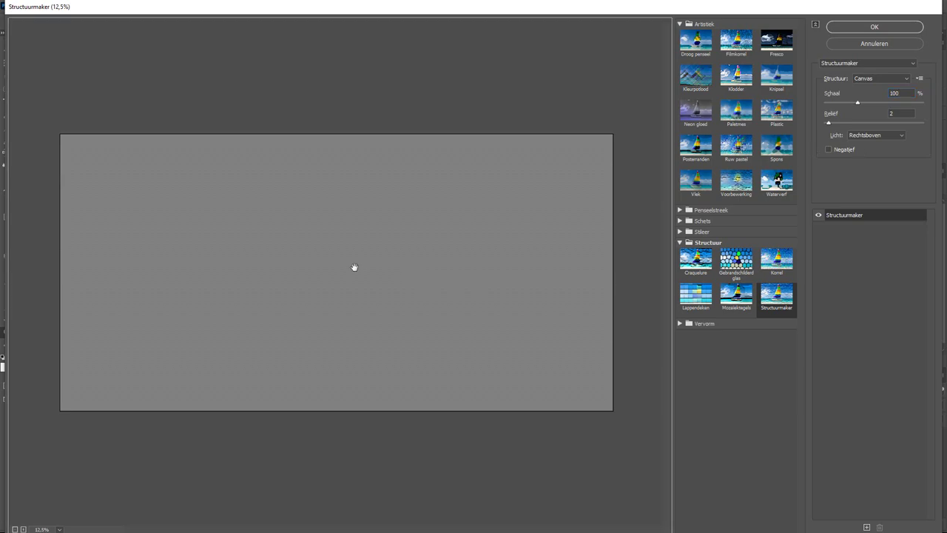
- View the Canvas texture preview at 100% and apply the Structuurmaker filter
scroll(341, 277, up, 2)
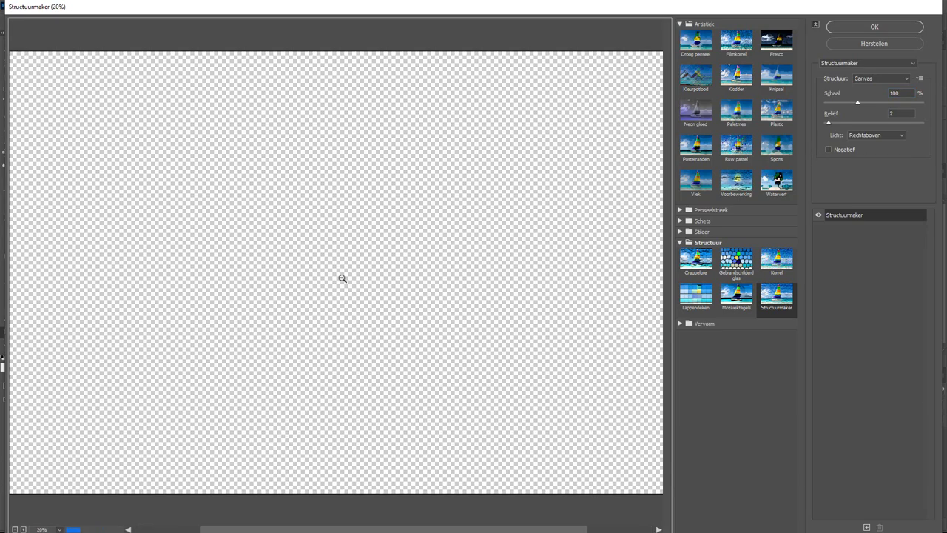
scroll(342, 278, up, 1)
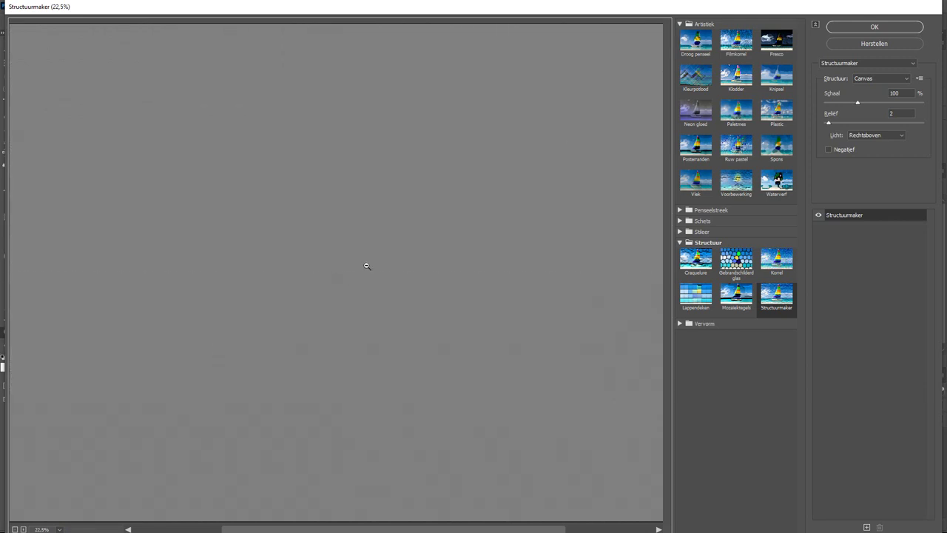
scroll(363, 268, up, 1)
scroll(362, 268, up, 1)
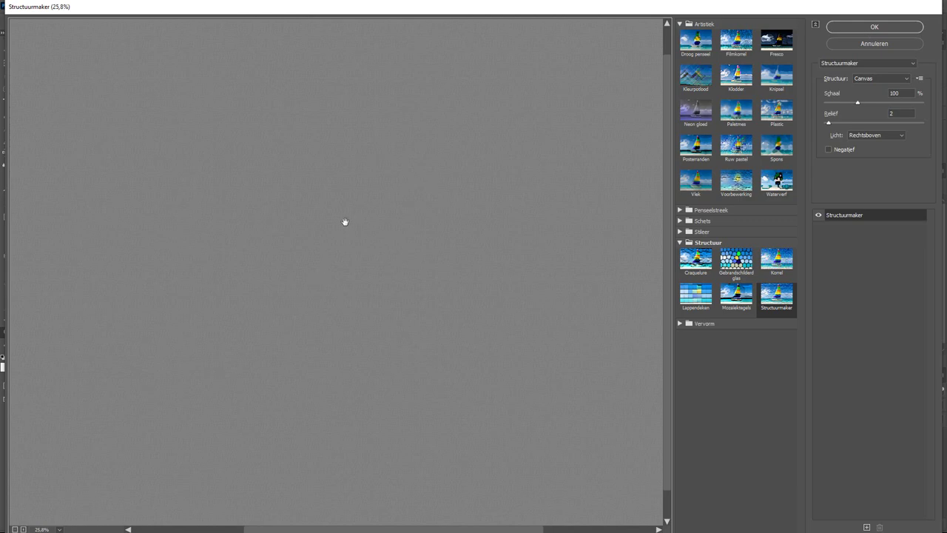
ctrl+click(330, 226)
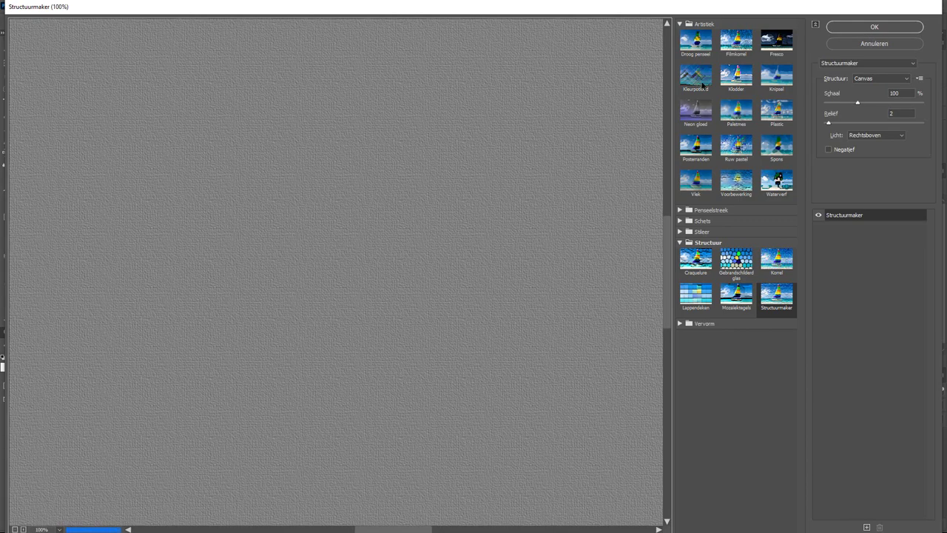
click(859, 28)
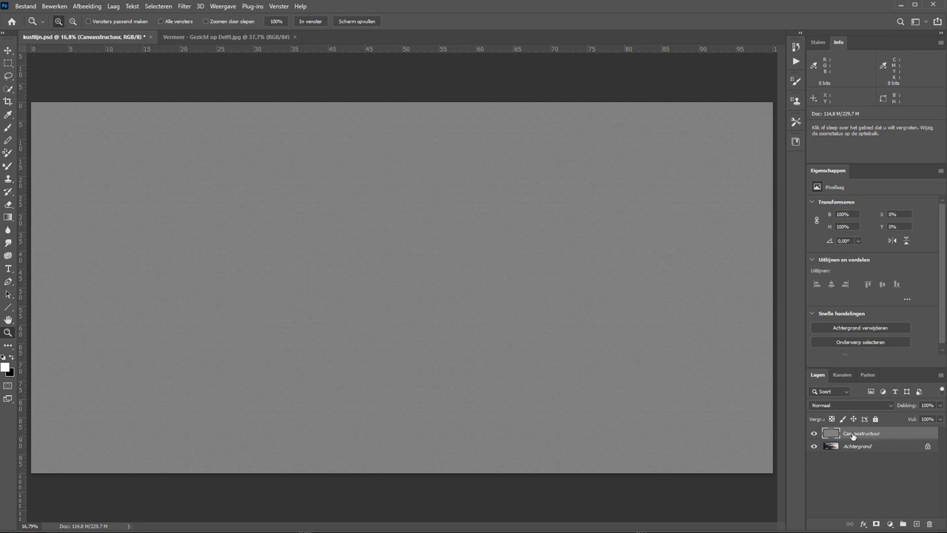
click(814, 433)
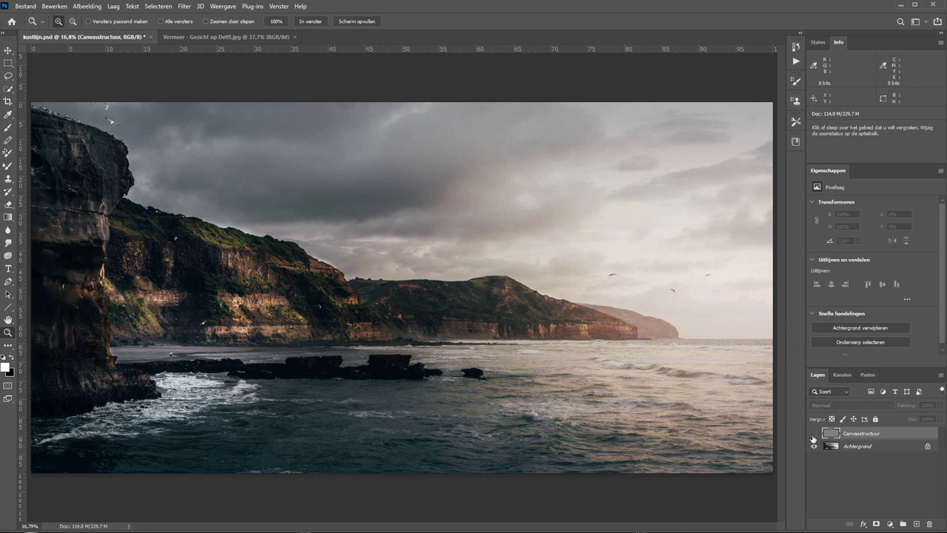
click(813, 433)
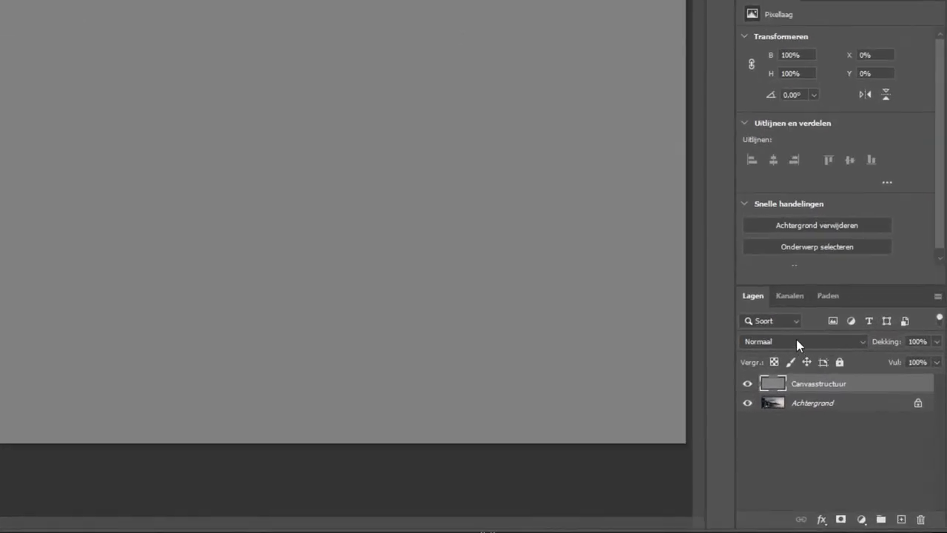
click(798, 342)
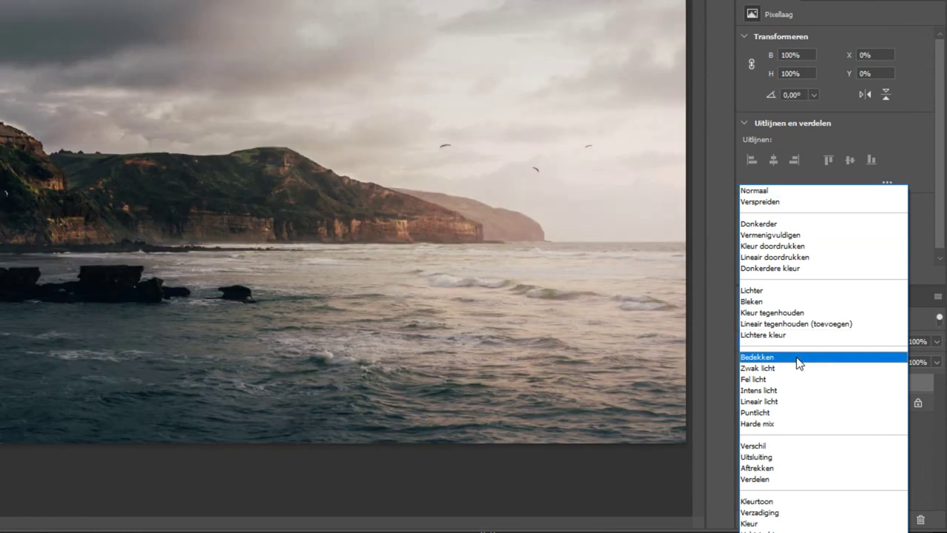
click(799, 360)
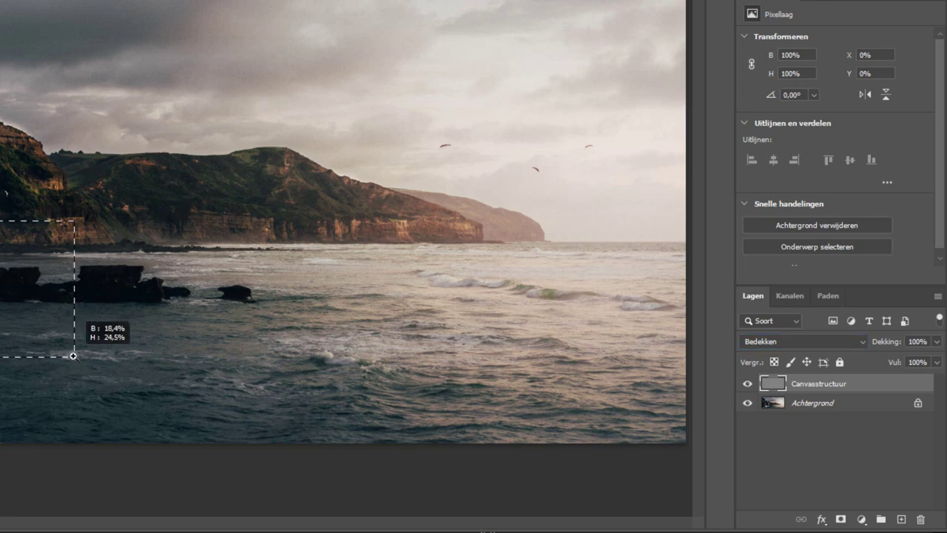
mouse_move(1, 219)
mouse_down()
mouse_move(72, 354)
mouse_move(40, 435)
mouse_up()
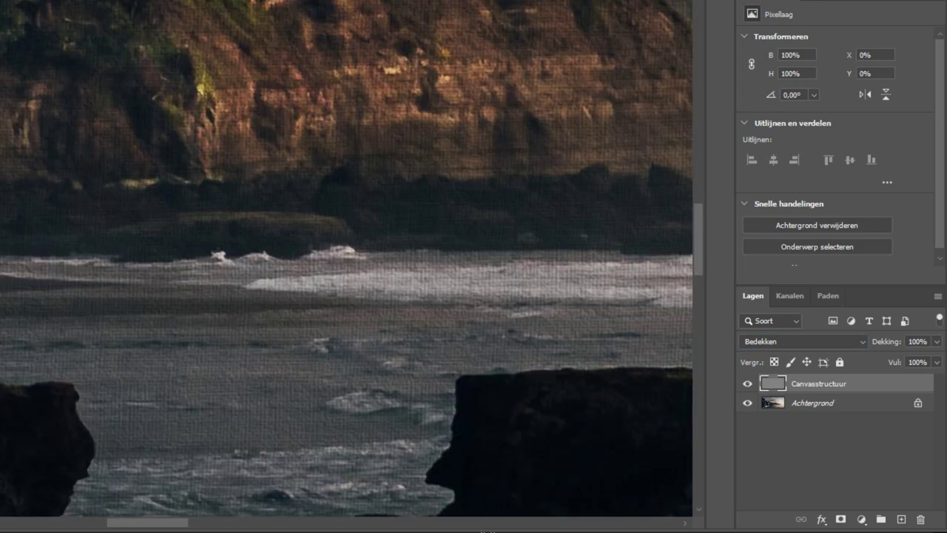
scroll(40, 435, down, 3)
scroll(136, 370, down, 1)
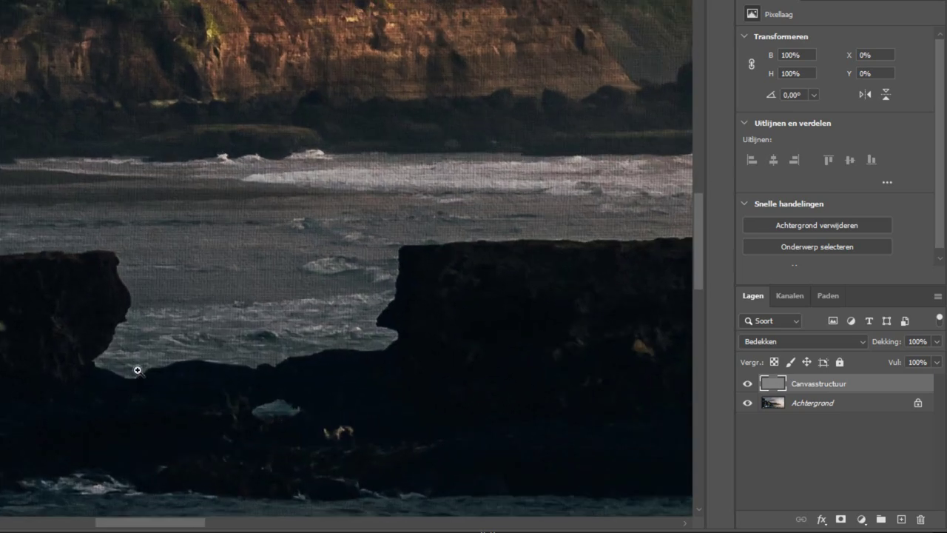
scroll(135, 370, down, 3)
drag(160, 338, 139, 143)
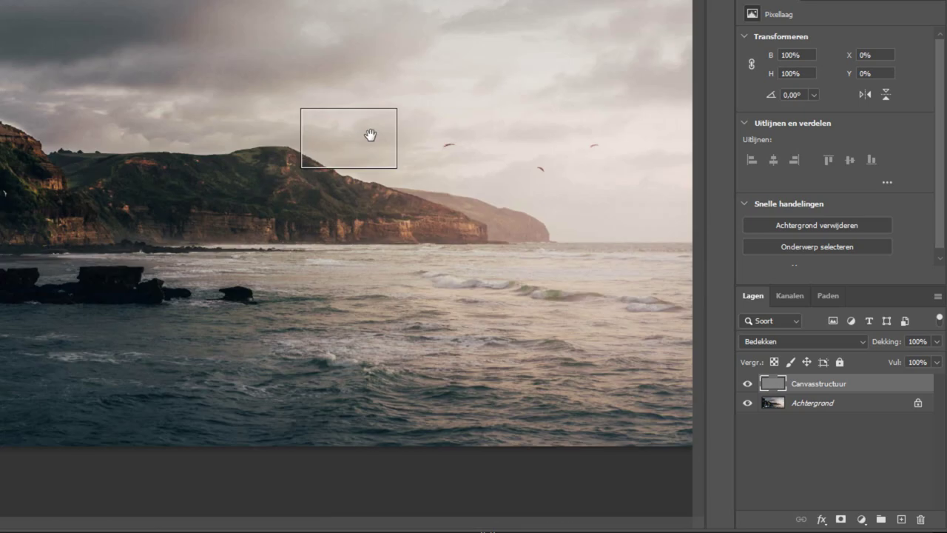
mouse_move(370, 135)
mouse_down()
mouse_move(586, 219)
mouse_move(580, 225)
mouse_up()
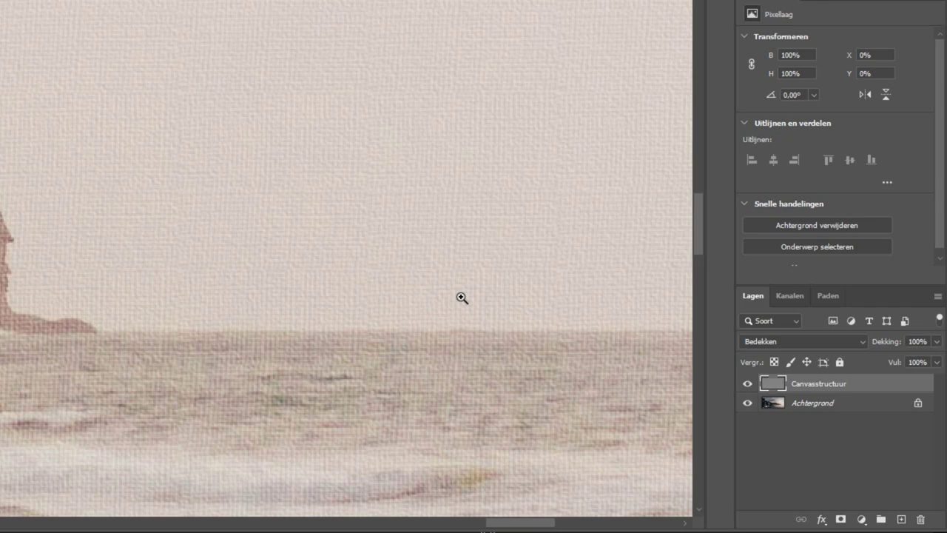
key(ctrl+0)
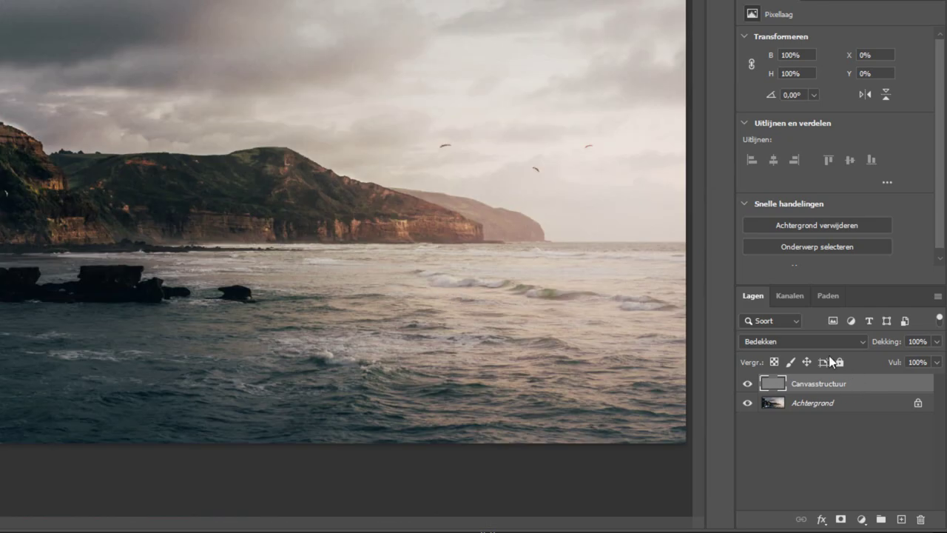
click(806, 337)
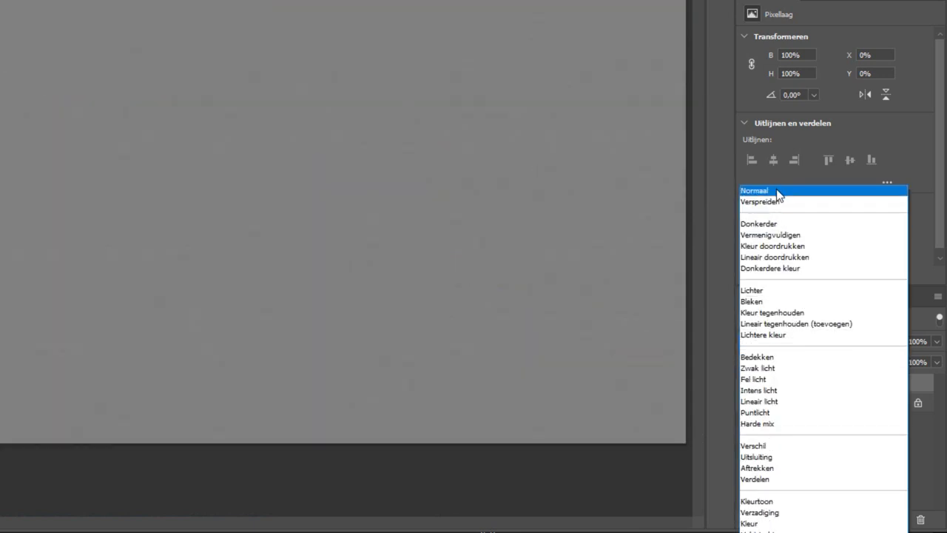
click(777, 193)
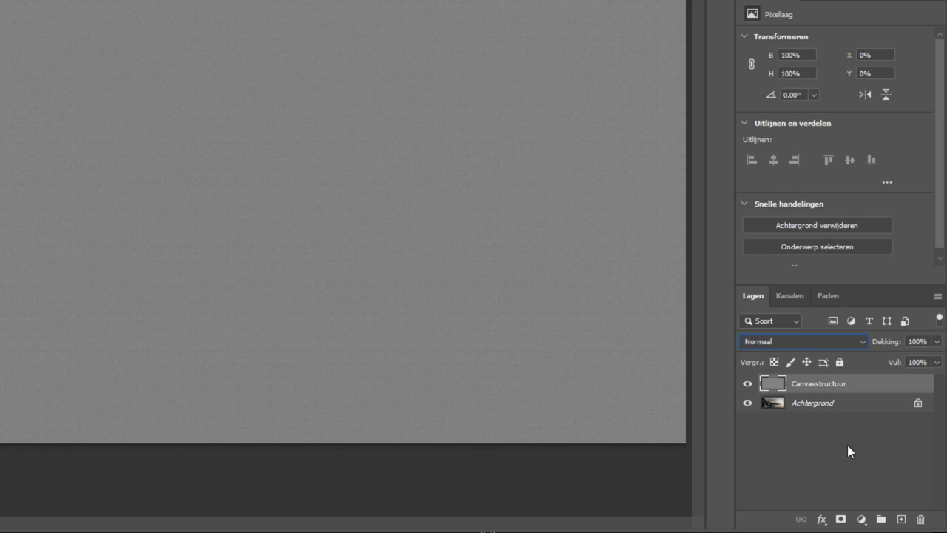
click(878, 387)
- Set Grijs Blend If Underlying Layer sliders to split values 19/55 and 192/228
double_click(881, 383)
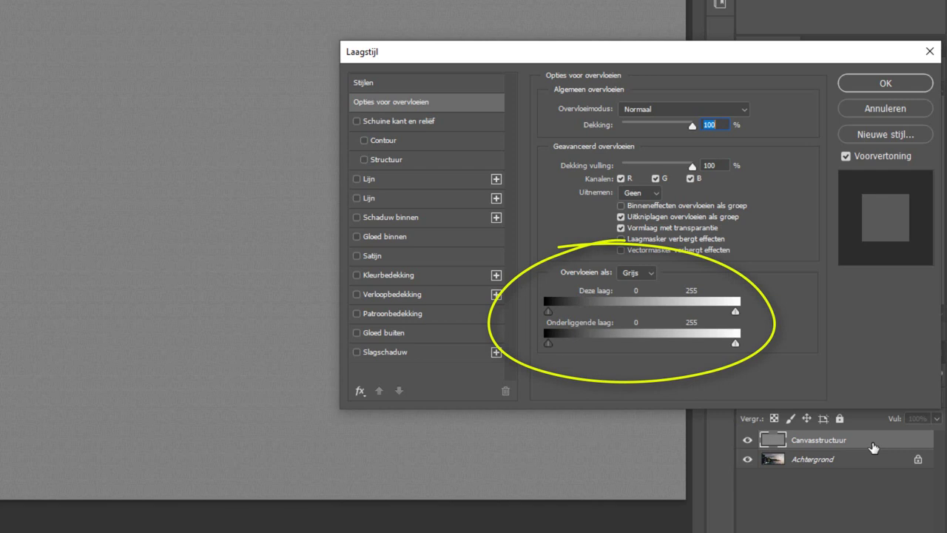
click(651, 274)
click(653, 275)
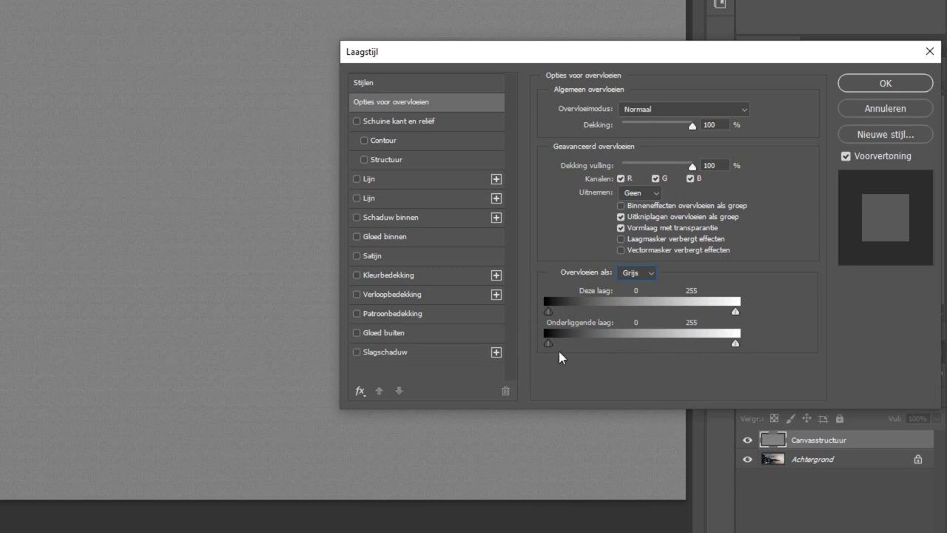
drag(548, 342, 589, 345)
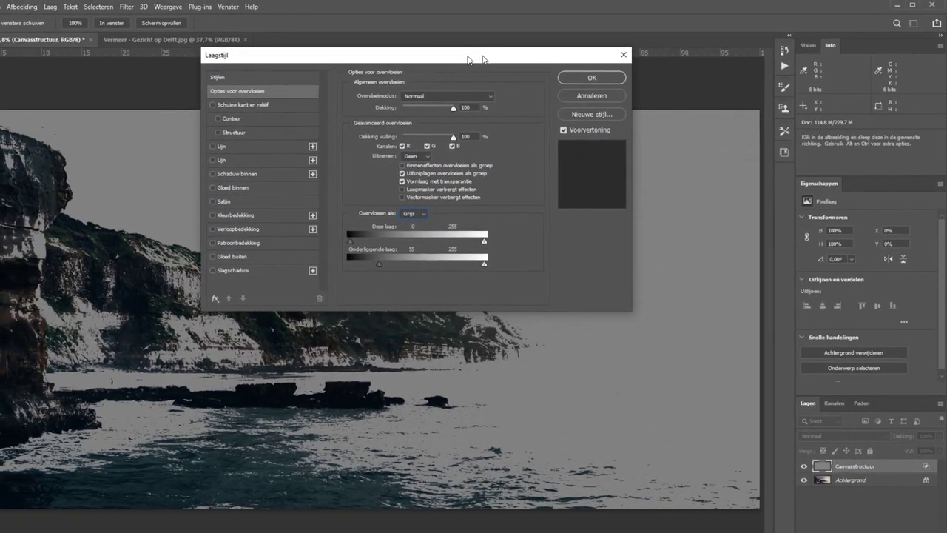
drag(468, 59, 294, 90)
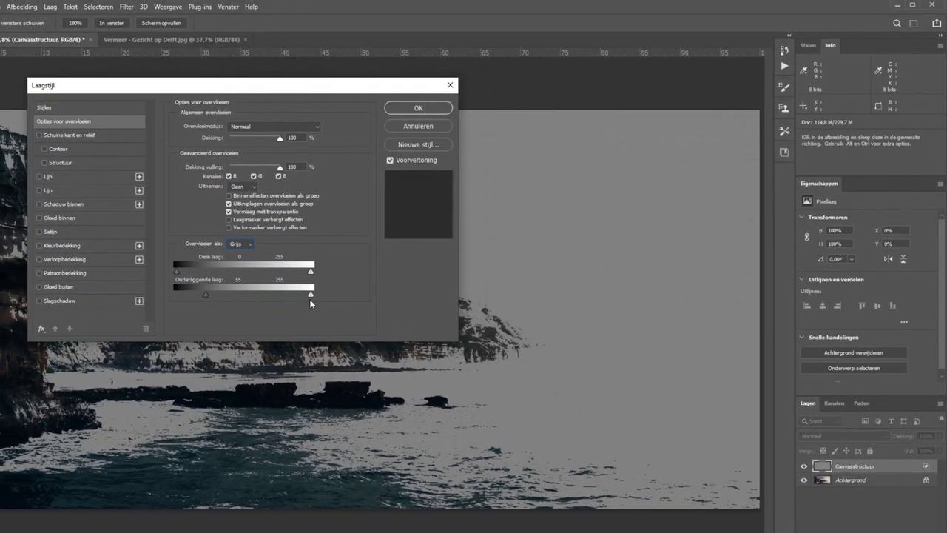
drag(311, 297, 277, 295)
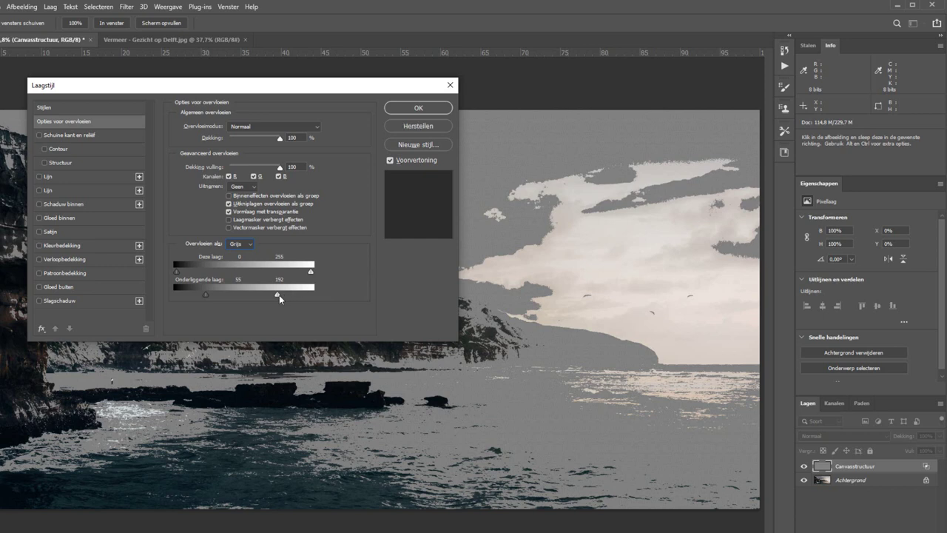
alt+drag(279, 294, 296, 296)
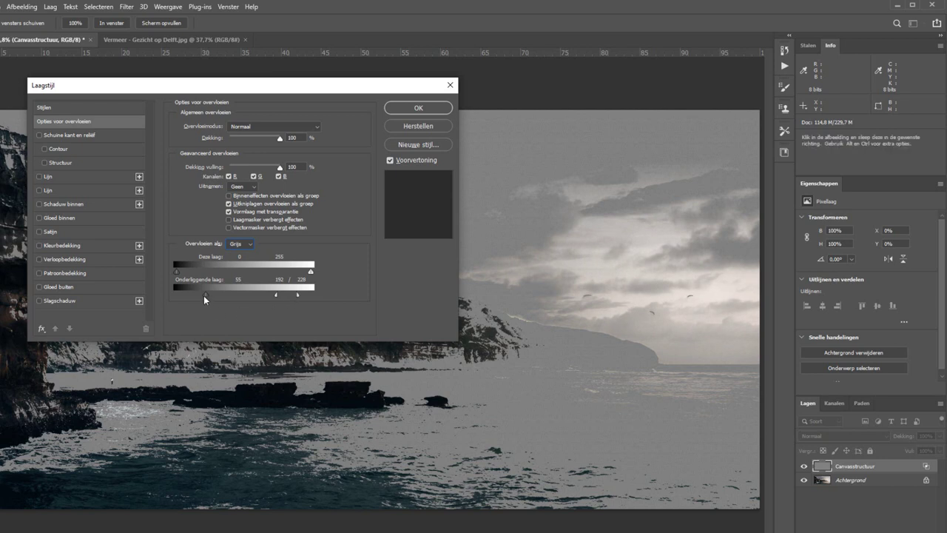
alt+drag(204, 295, 189, 295)
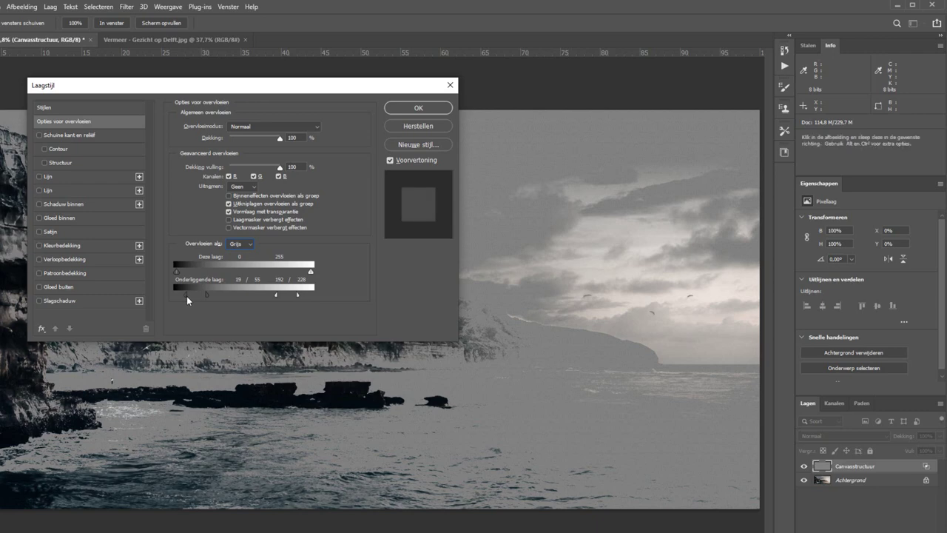
drag(287, 88, 362, 121)
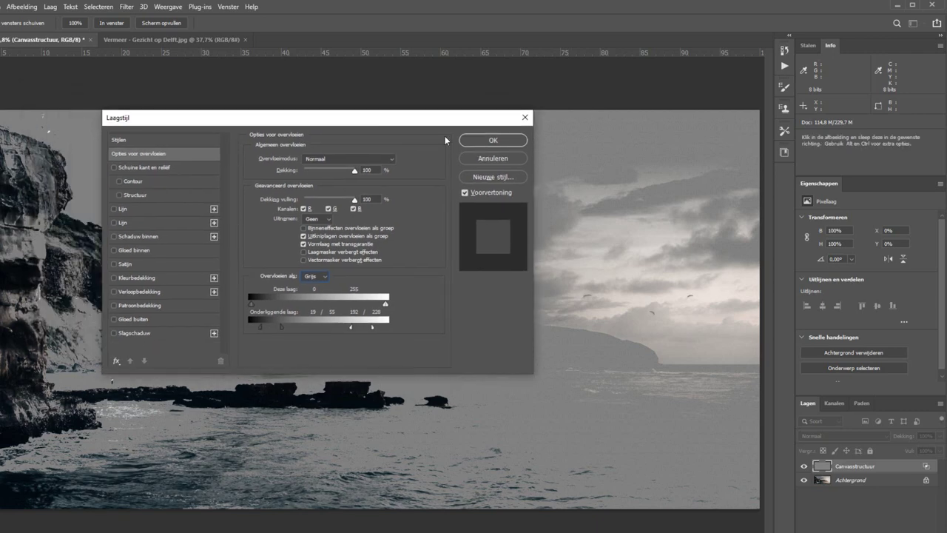
click(502, 141)
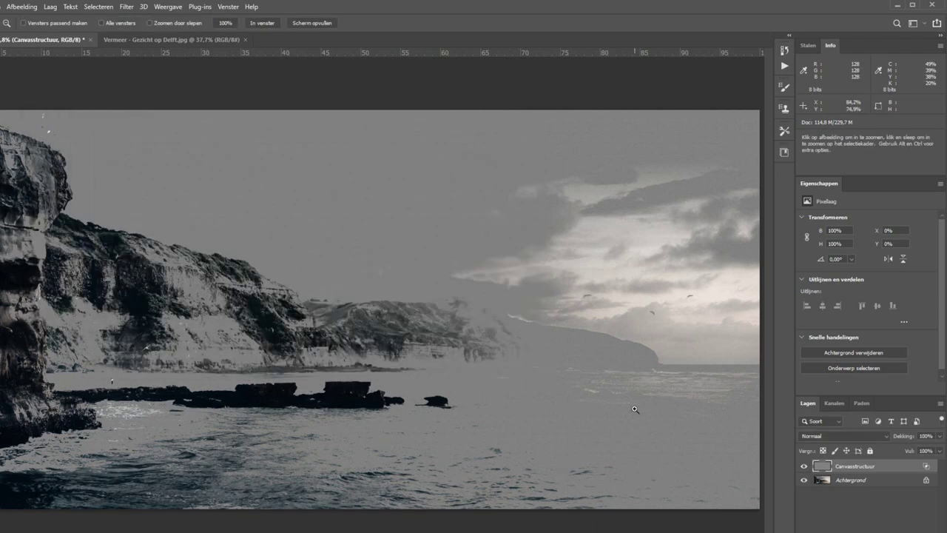
double_click(897, 466)
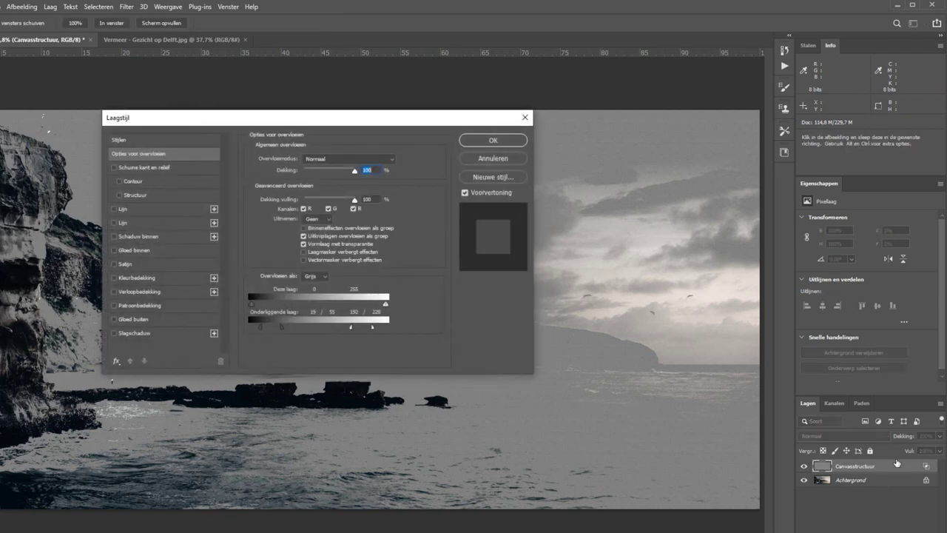
click(501, 159)
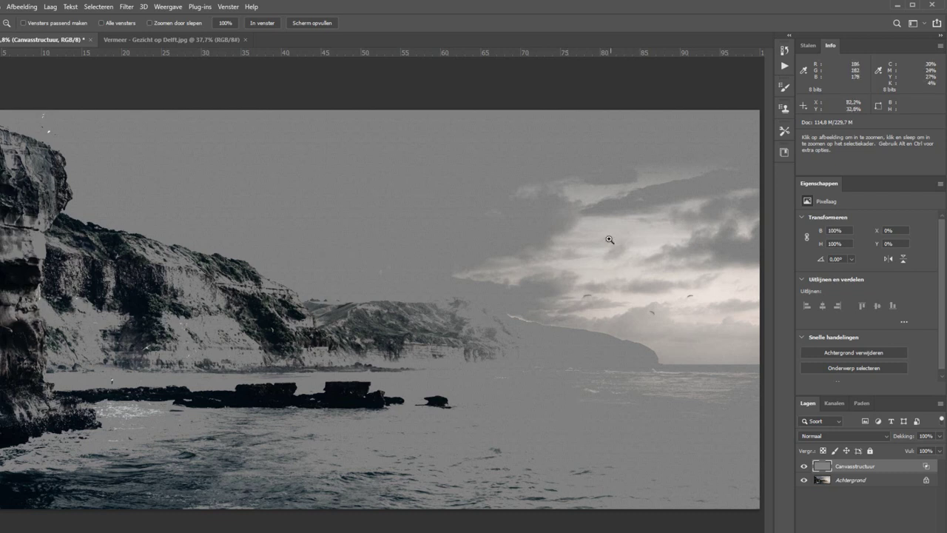
drag(592, 263, 692, 394)
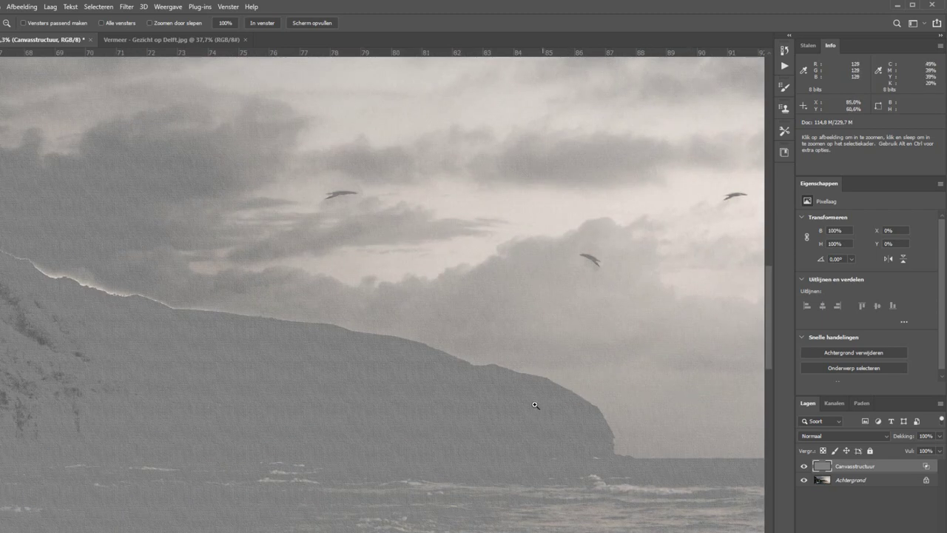
click(340, 394)
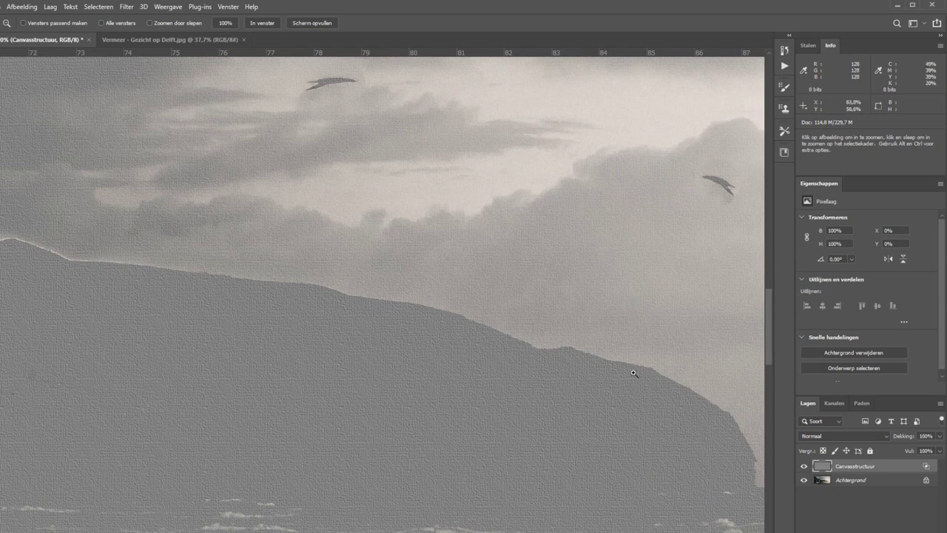
mouse_move(698, 332)
mouse_down()
mouse_move(467, 277)
mouse_move(253, 292)
mouse_move(110, 345)
mouse_up()
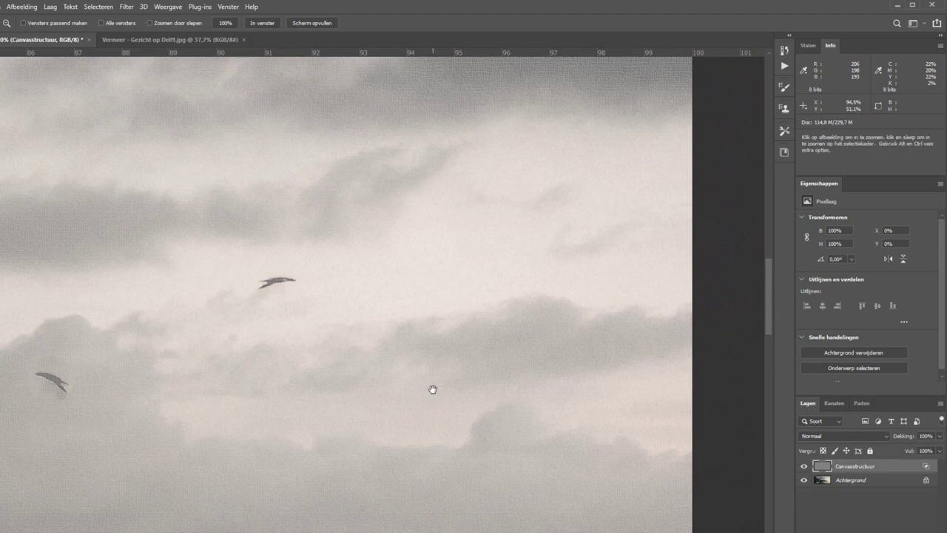
key(h)
mouse_move(229, 423)
mouse_down()
mouse_move(184, 432)
mouse_move(106, 382)
mouse_up()
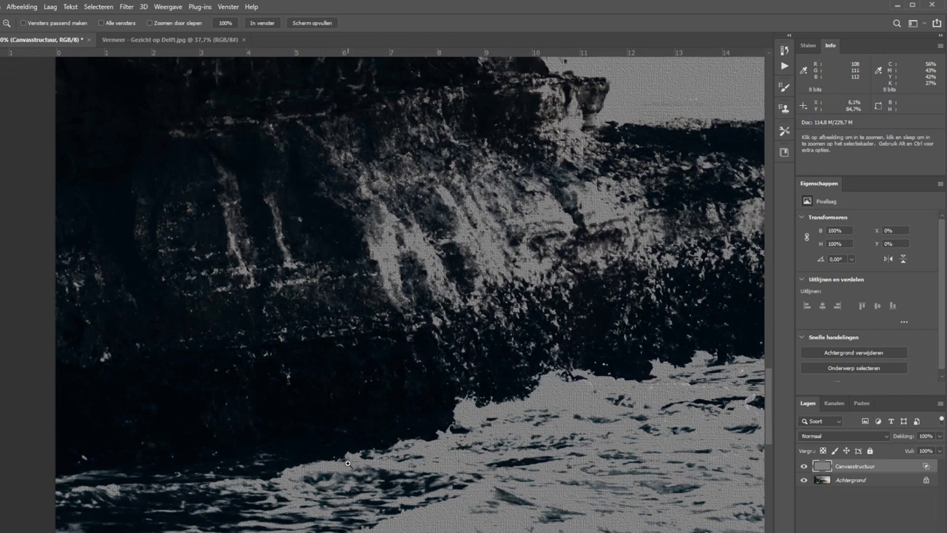
- Switch the Canvasstructuur layer to Bedekken blending and fit the seascape in the window
click(832, 437)
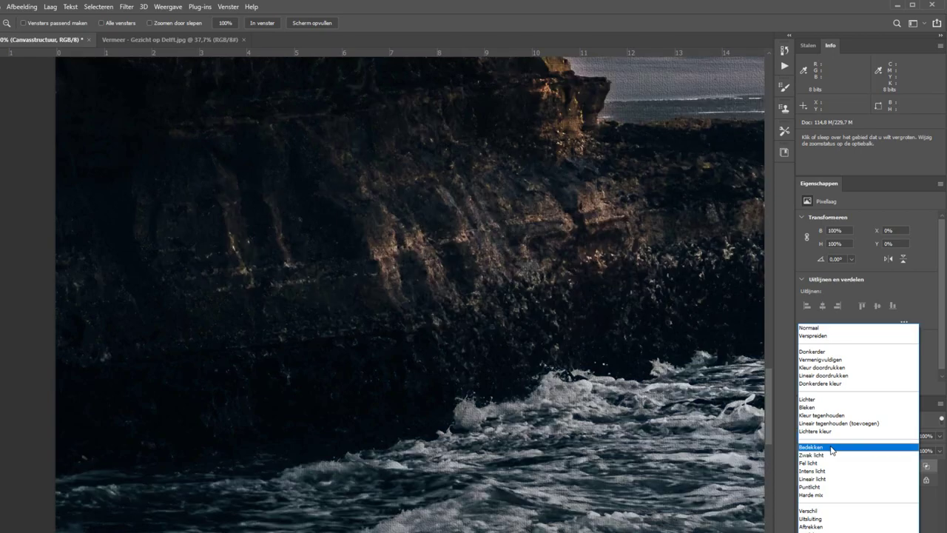
click(833, 447)
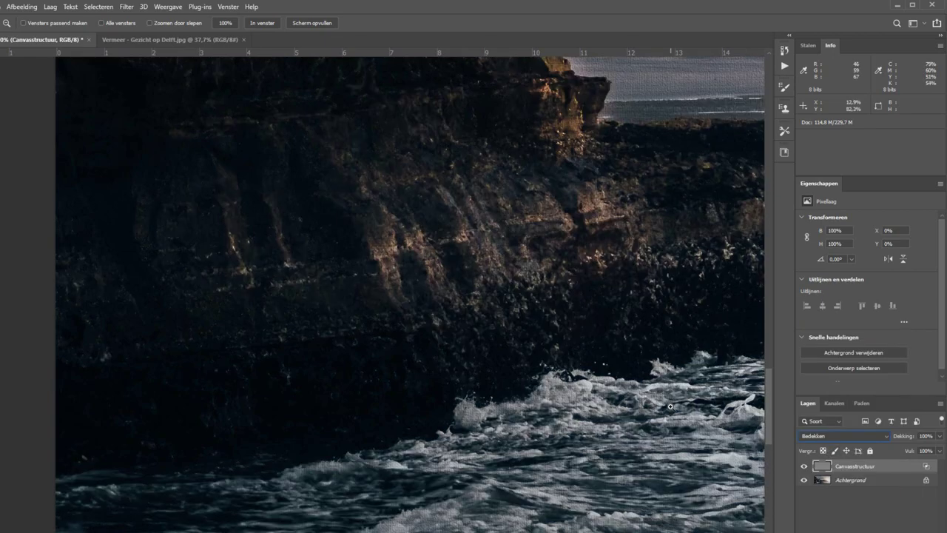
key(ctrl+0)
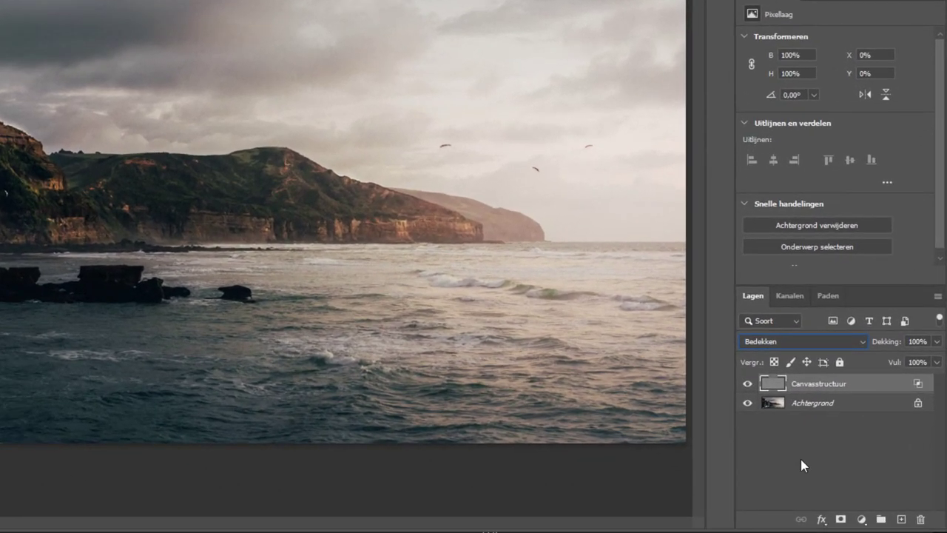
- Add a white layer mask to Canvasstructuur and reset its blend mode to Normaal
click(841, 520)
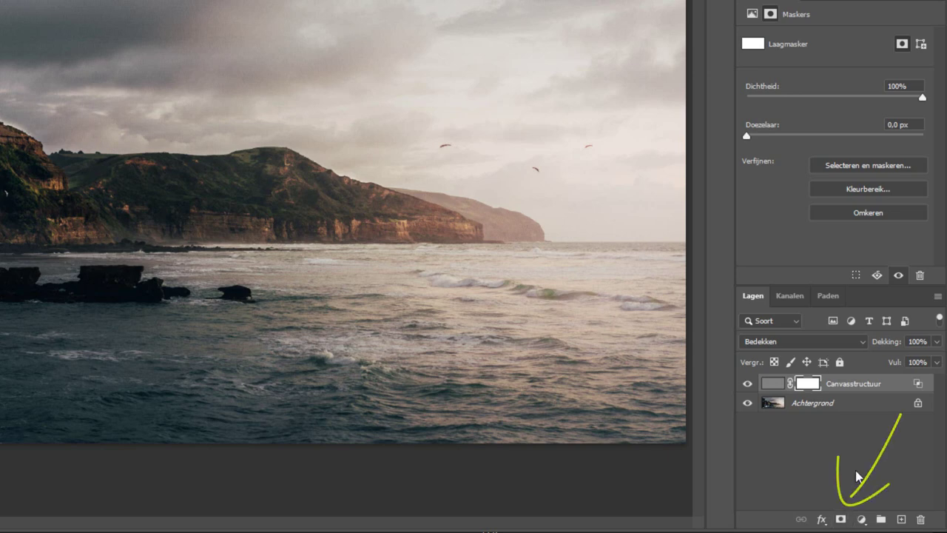
click(808, 342)
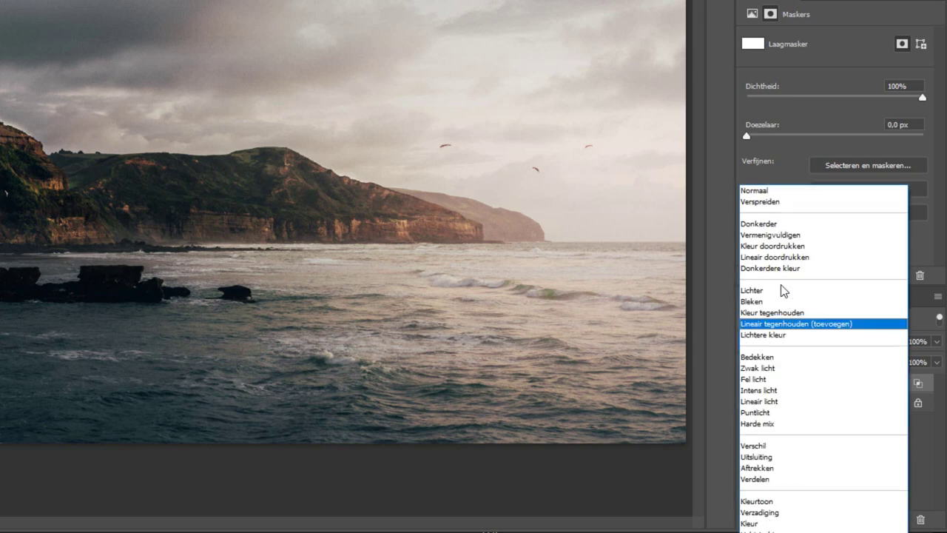
click(766, 187)
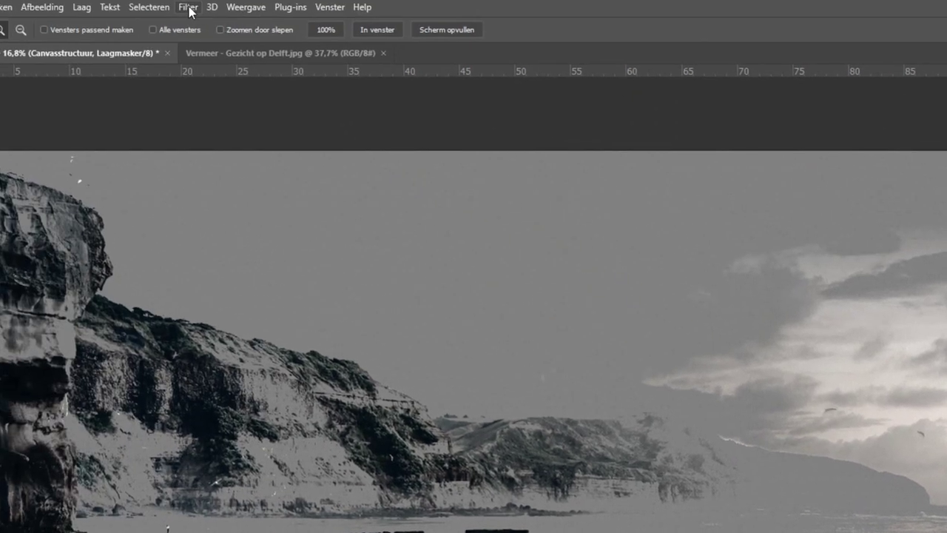
click(191, 10)
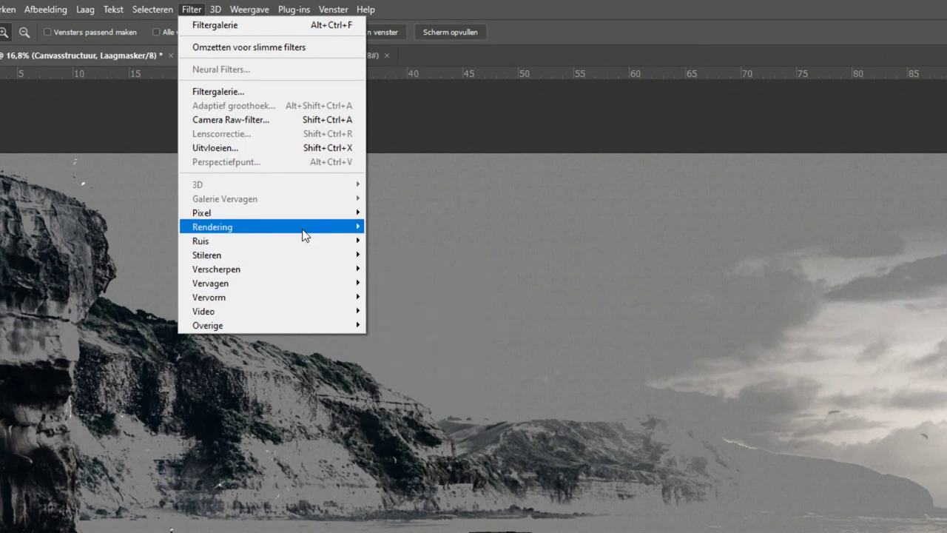
mouse_move(213, 226)
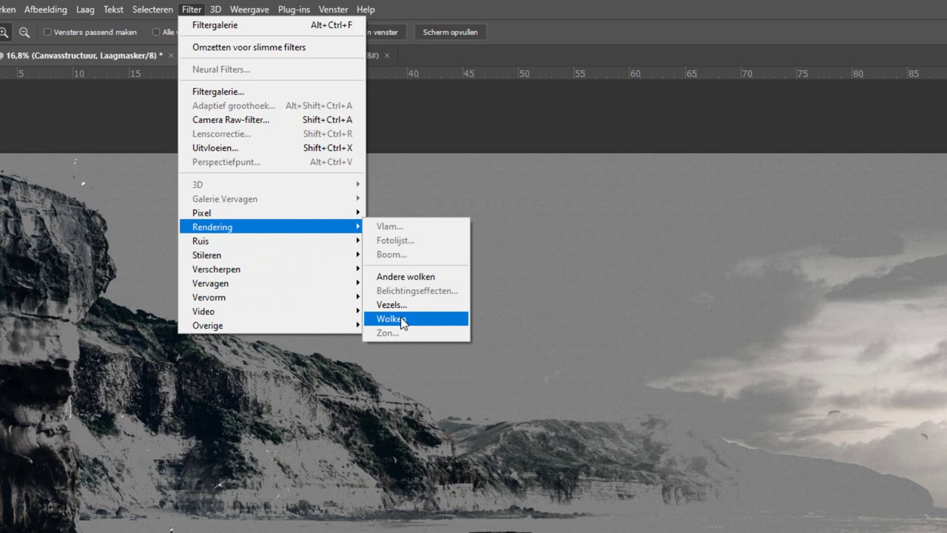
- Render Wolken clouds into the layer mask and display the mask alone
click(401, 318)
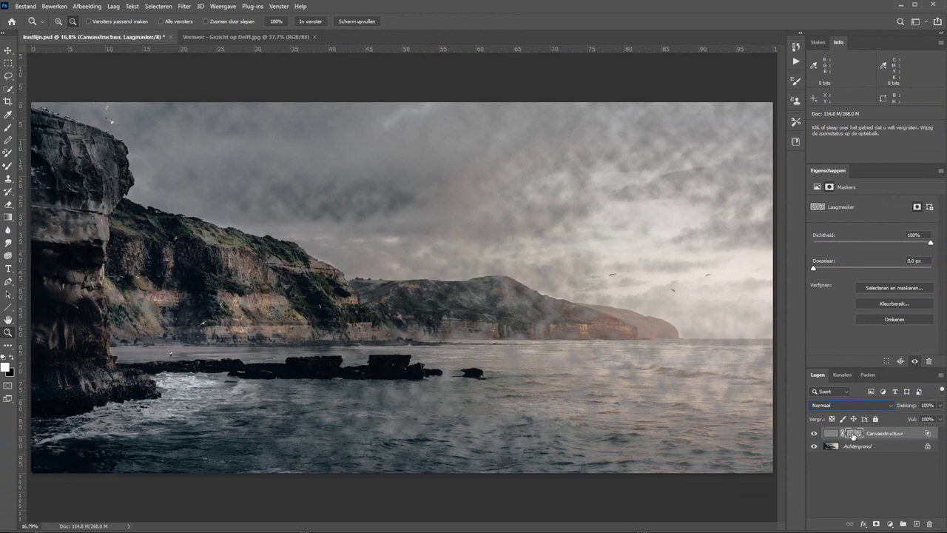
alt+click(853, 435)
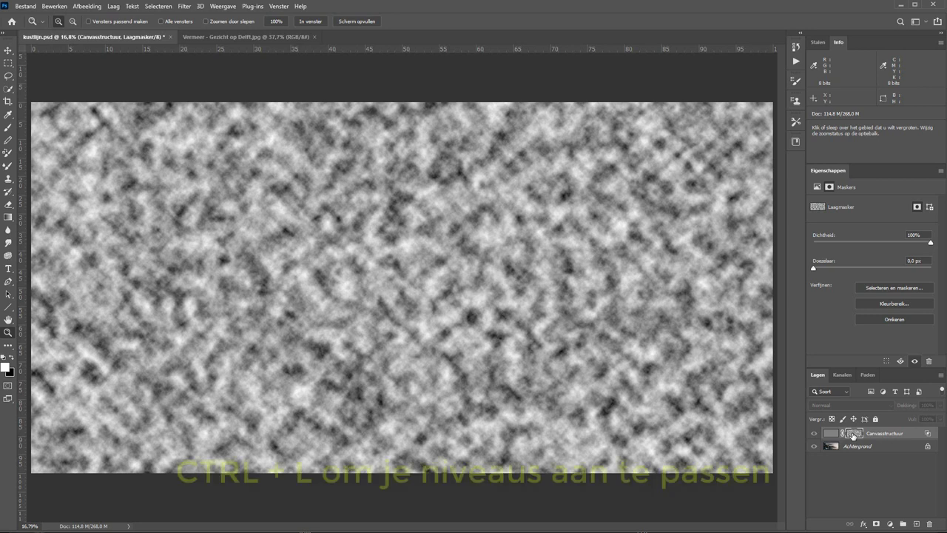
- Apply Levels with input values 57, 1.00 and 200 to the Canvasstructuur cloud mask
key(ctrl+l)
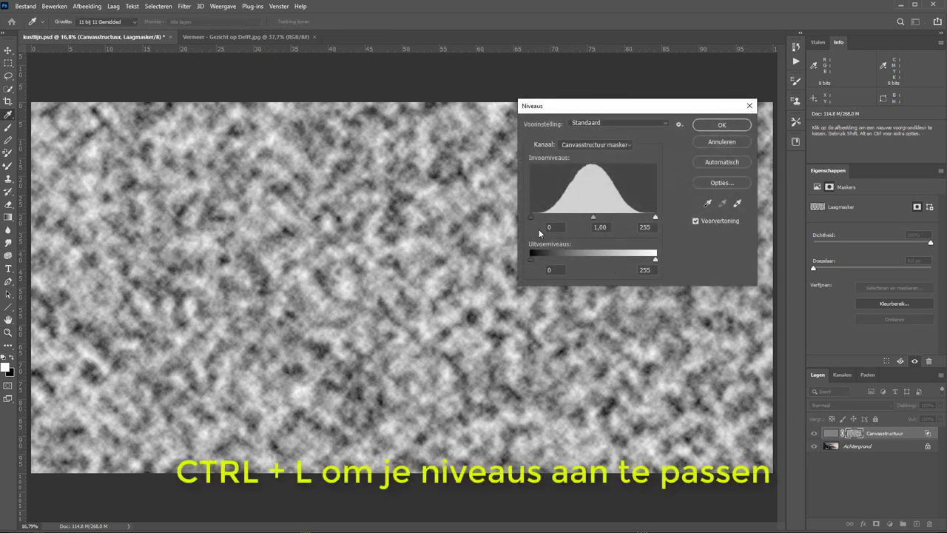
drag(530, 217, 560, 217)
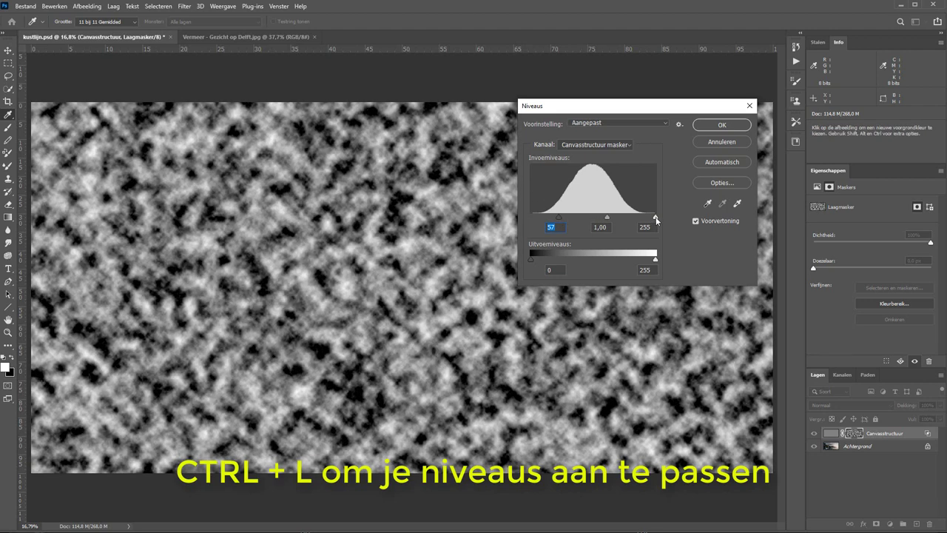
drag(655, 216, 629, 217)
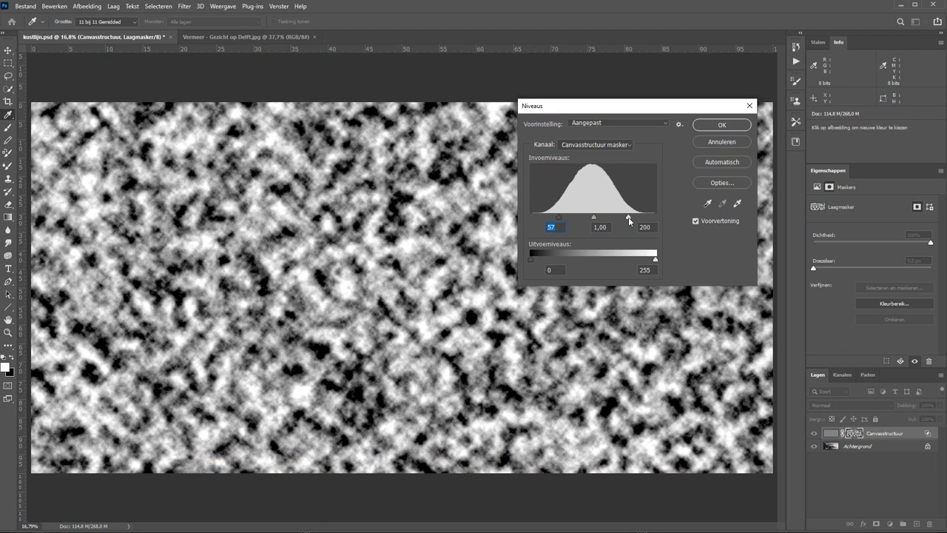
click(709, 125)
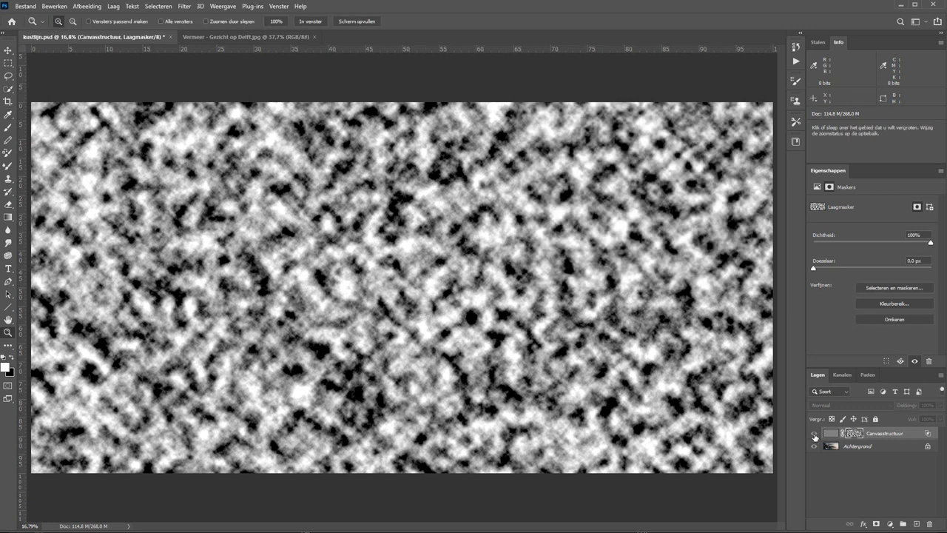
- Return to the composite view and set the Canvasstructuur layer's blend mode to Bedekken (Overlay)
click(815, 435)
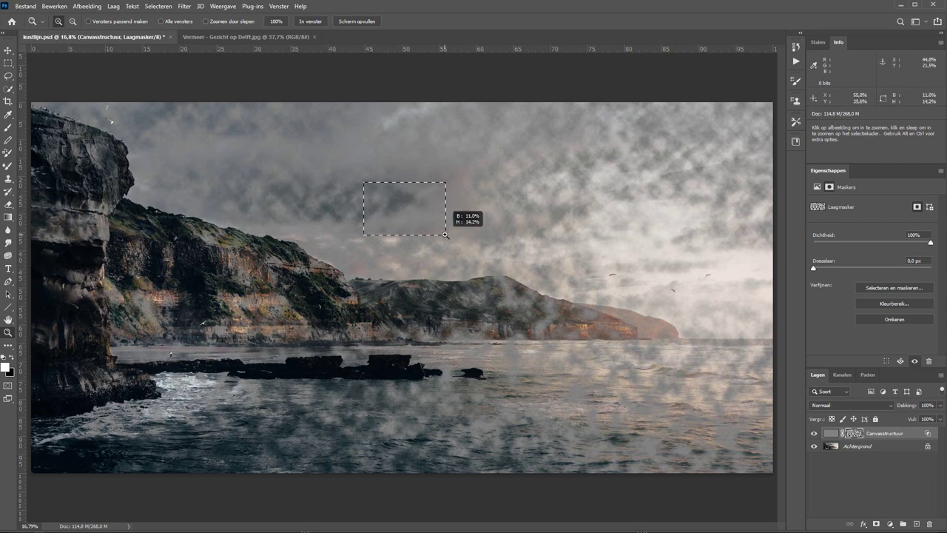
mouse_move(362, 182)
mouse_down()
mouse_move(455, 224)
mouse_move(474, 311)
mouse_up()
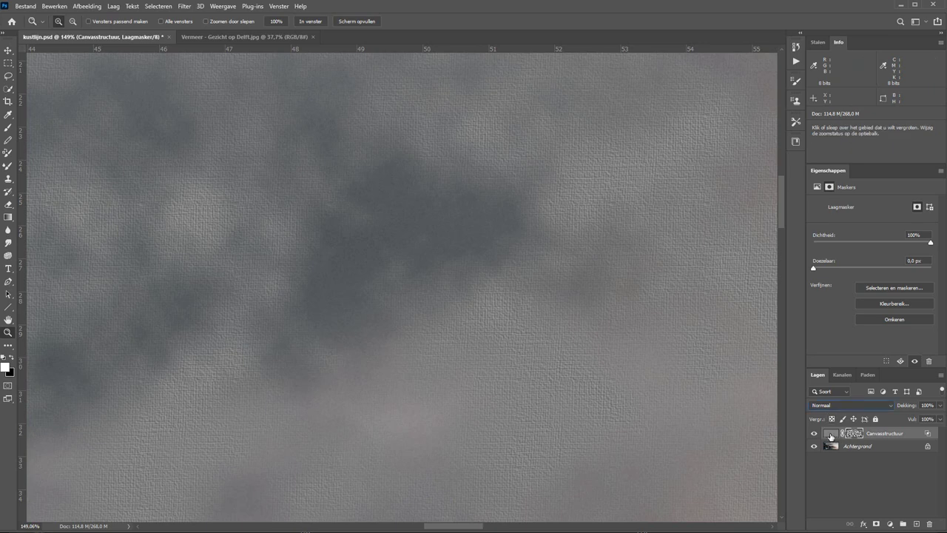
click(830, 437)
click(839, 405)
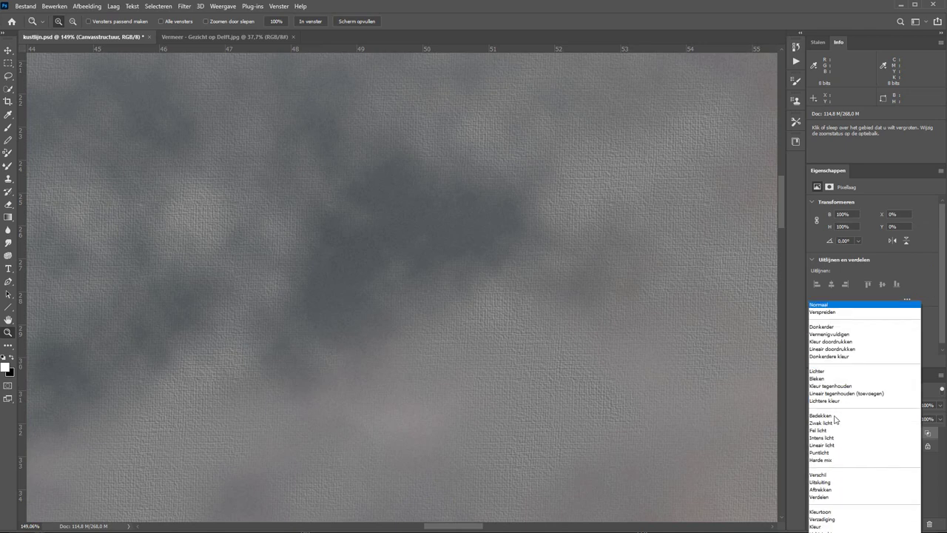
click(839, 417)
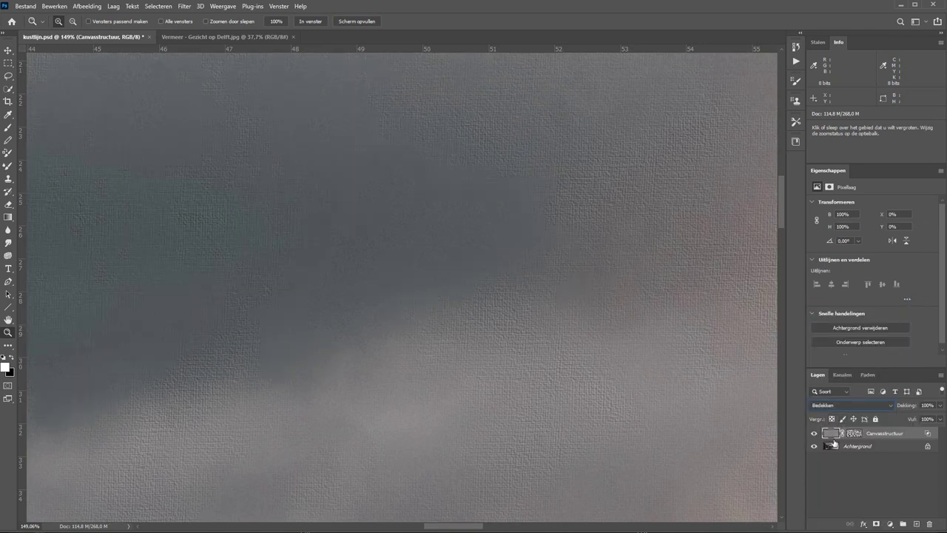
key(alt)
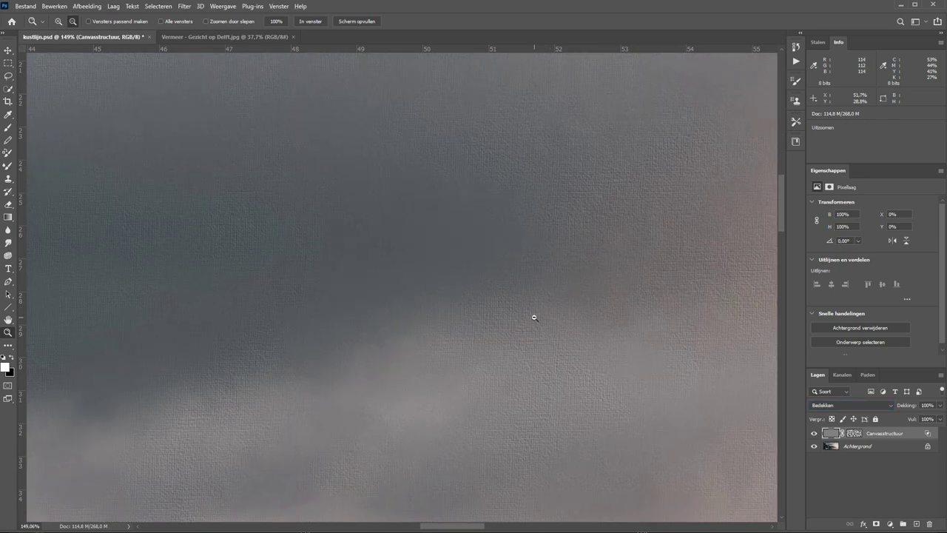
key(ctrl+0)
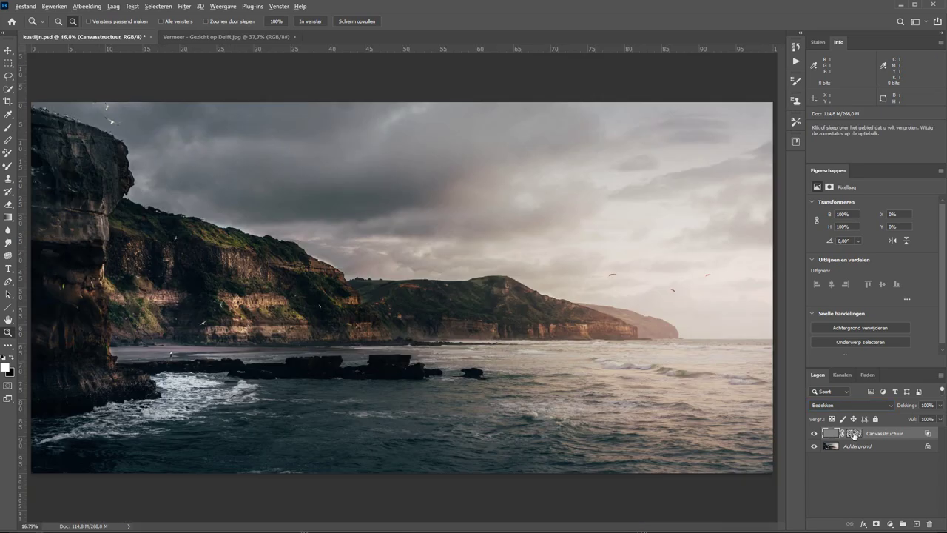
- Select a rectangle of the mask's clouds and scale it to fill the entire canvas
alt+click(855, 434)
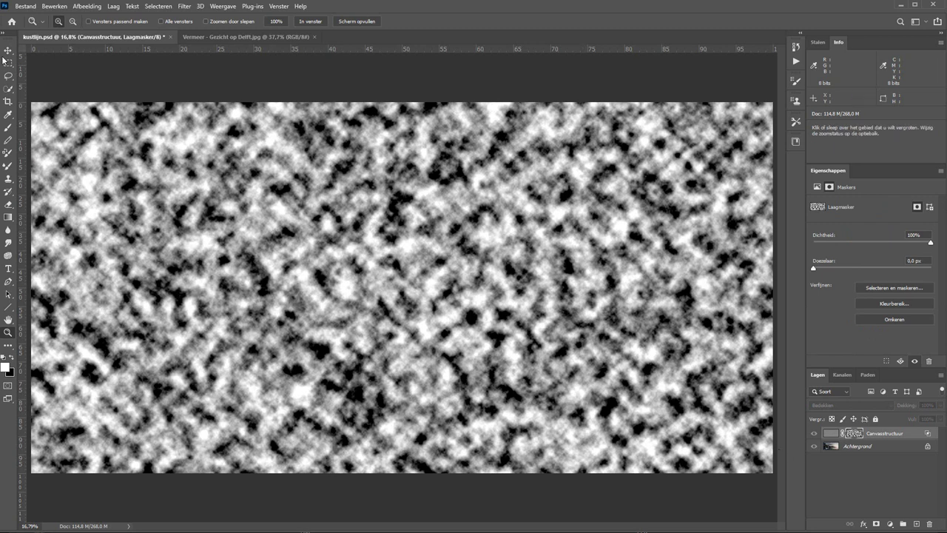
key(m)
drag(225, 227, 477, 396)
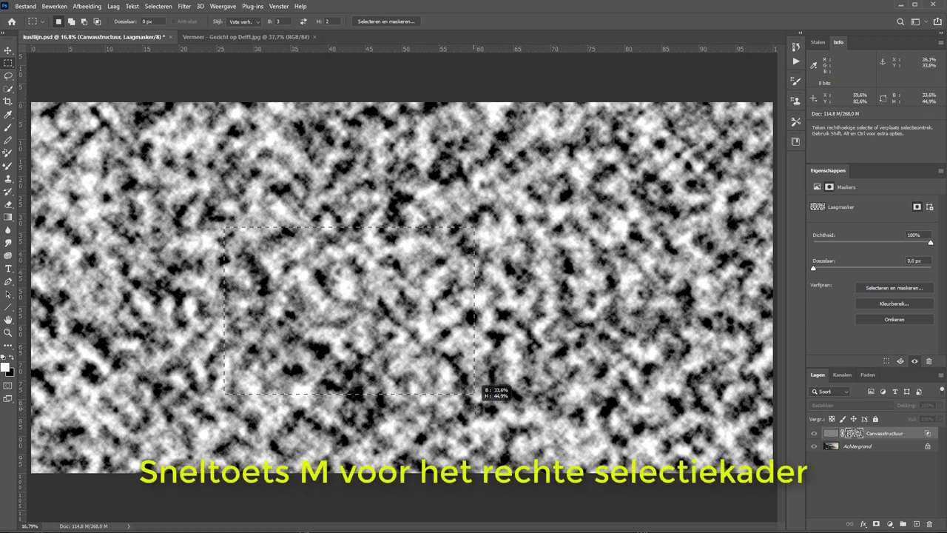
drag(479, 398, 518, 418)
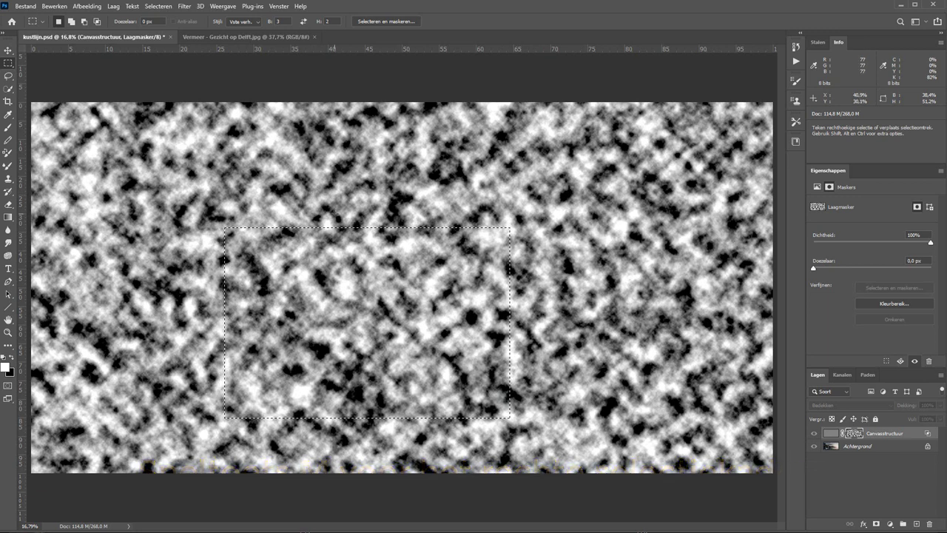
key(v)
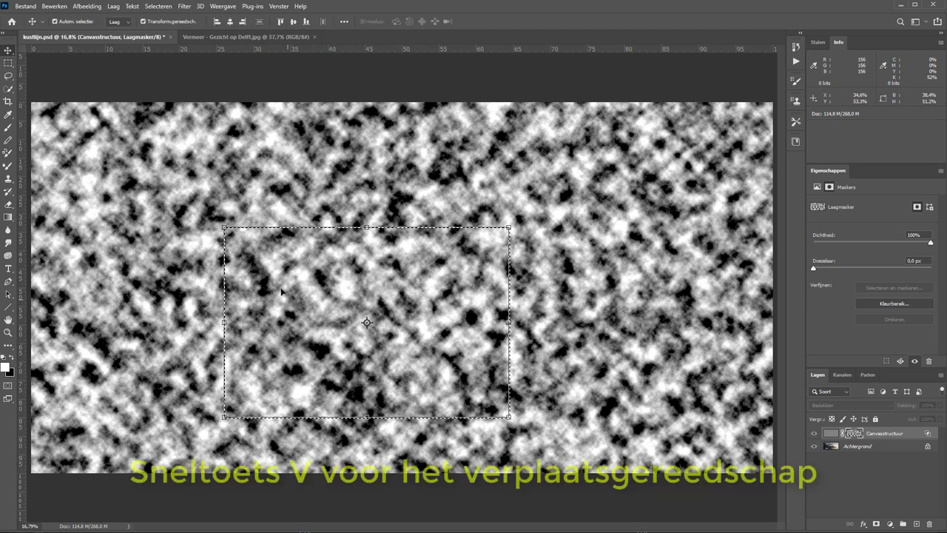
drag(288, 302, 90, 173)
mouse_move(316, 291)
mouse_down()
mouse_move(734, 467)
mouse_move(772, 471)
mouse_up()
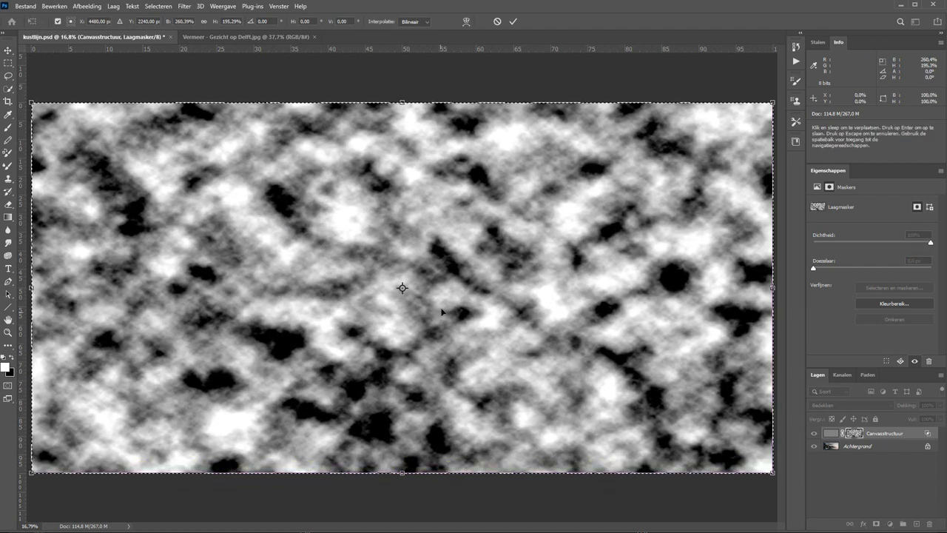
key(Return)
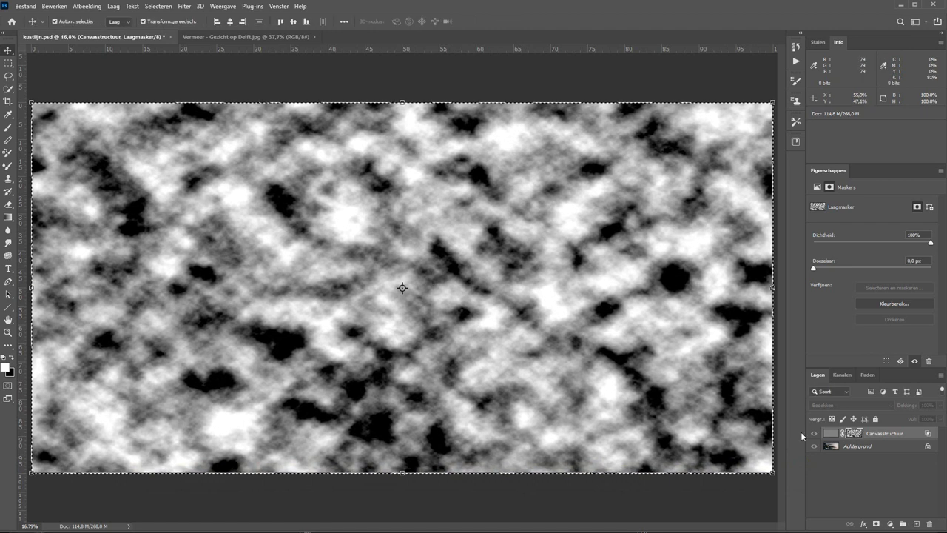
key(ctrl+d)
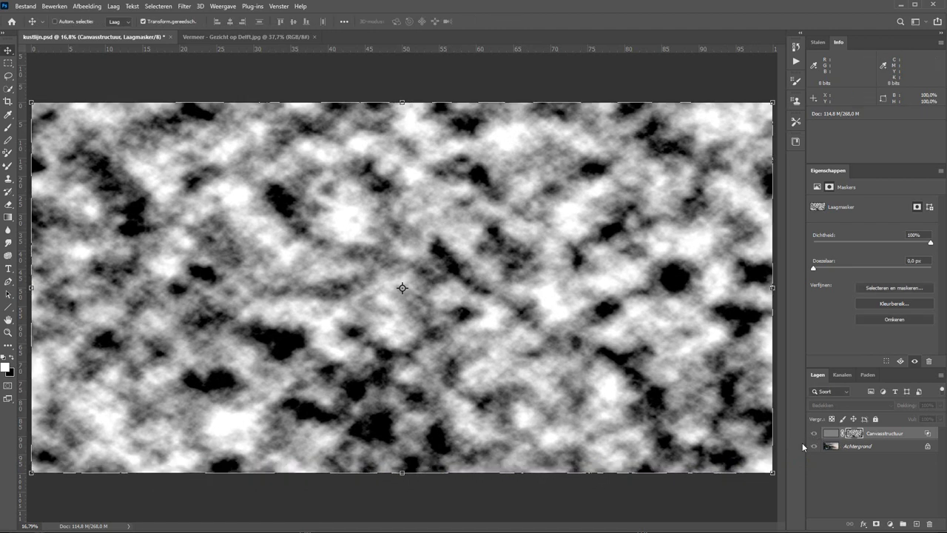
- Return to the texture layer's composite, reset colours to black and white, and zoom into the sky
click(814, 434)
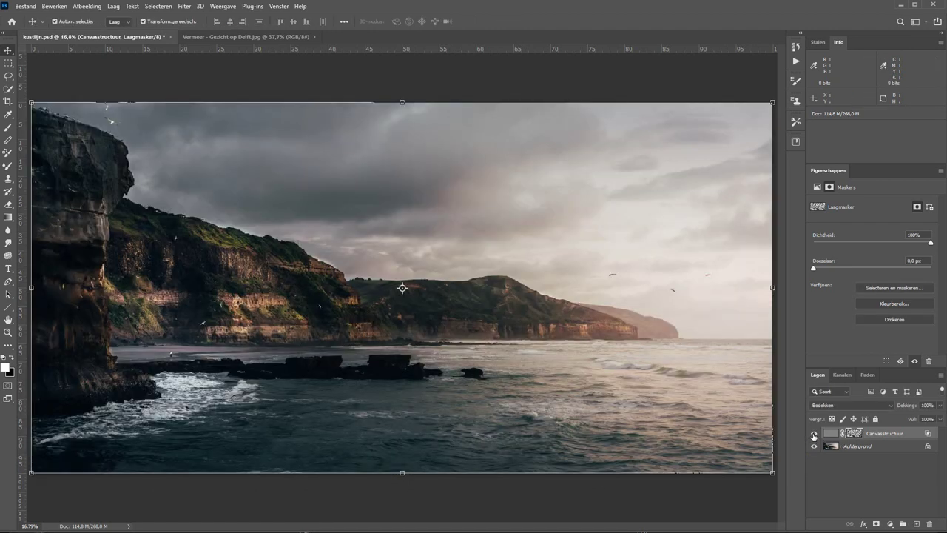
click(831, 434)
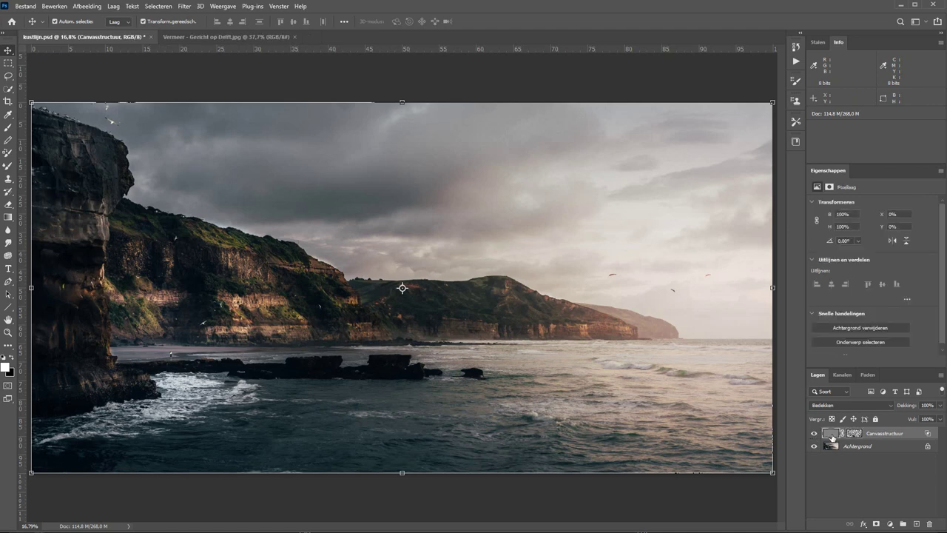
key(d)
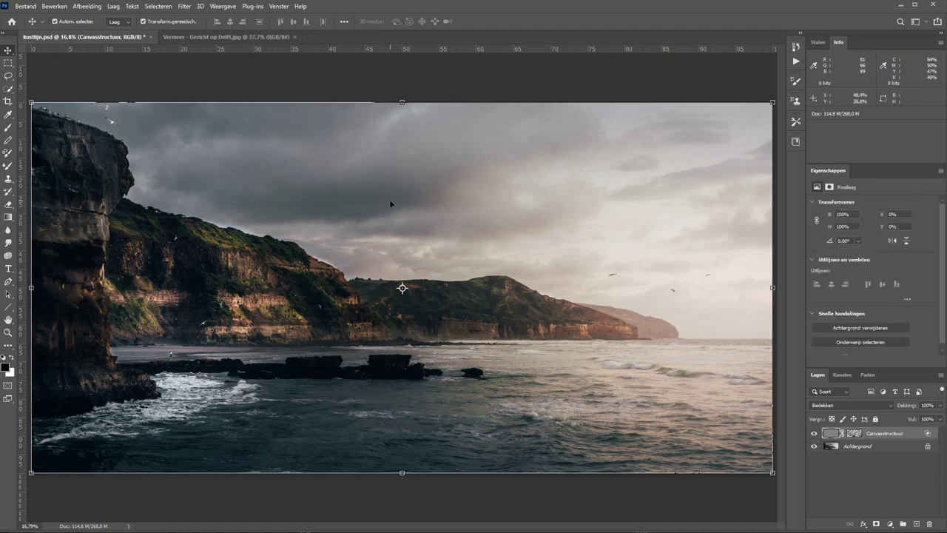
key(z)
drag(337, 177, 434, 254)
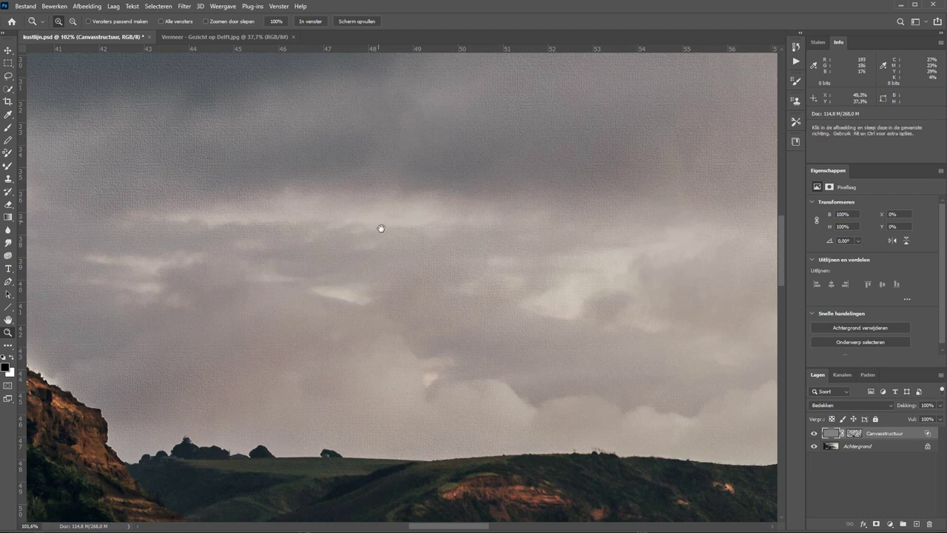
drag(378, 226, 510, 345)
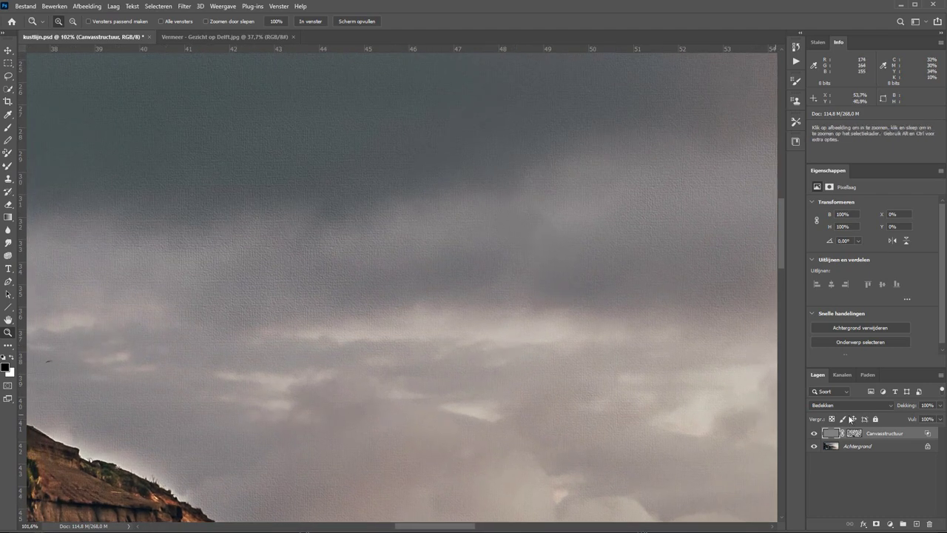
- Lower the Canvasstructuur layer's Dekking (Opacity) to 43% and fit the whole photo on screen
drag(910, 406, 884, 409)
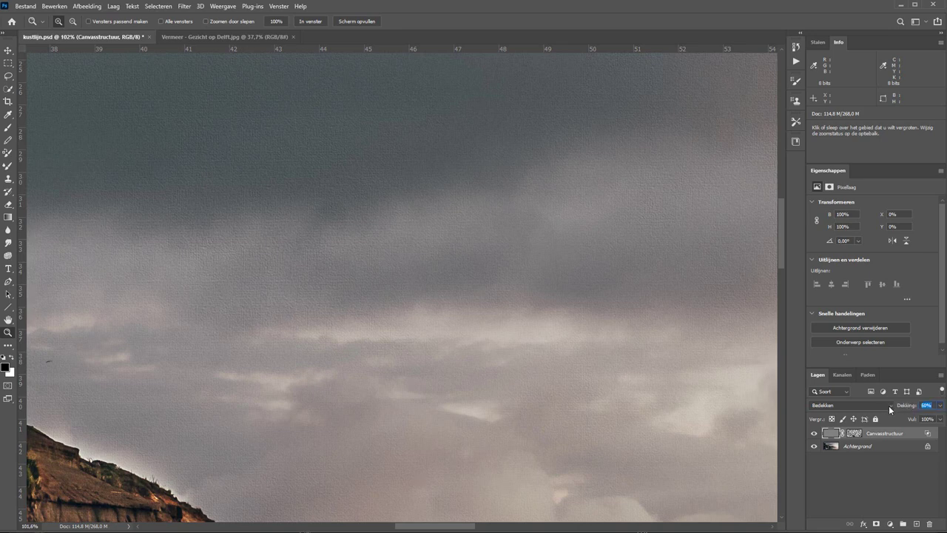
drag(883, 407, 877, 433)
key(ctrl+0)
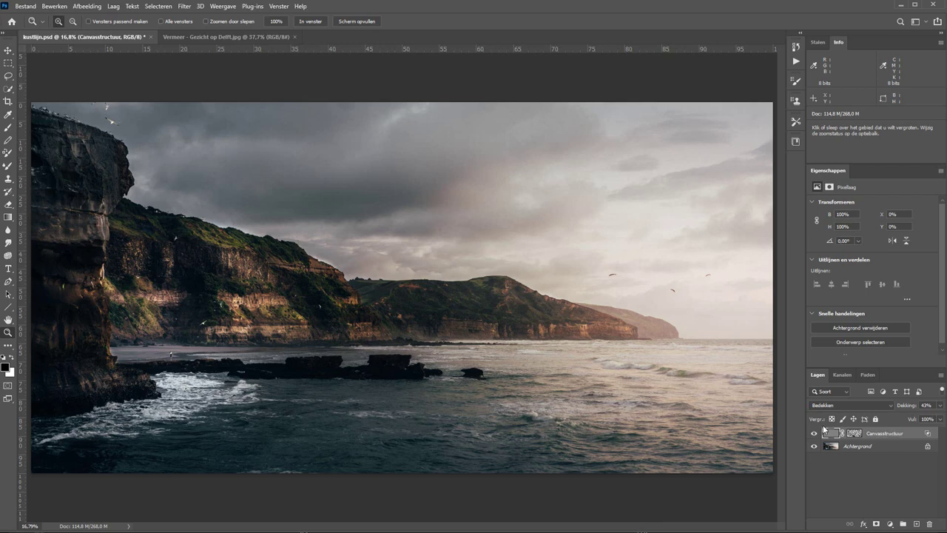
key(ctrl+1)
drag(666, 412, 604, 205)
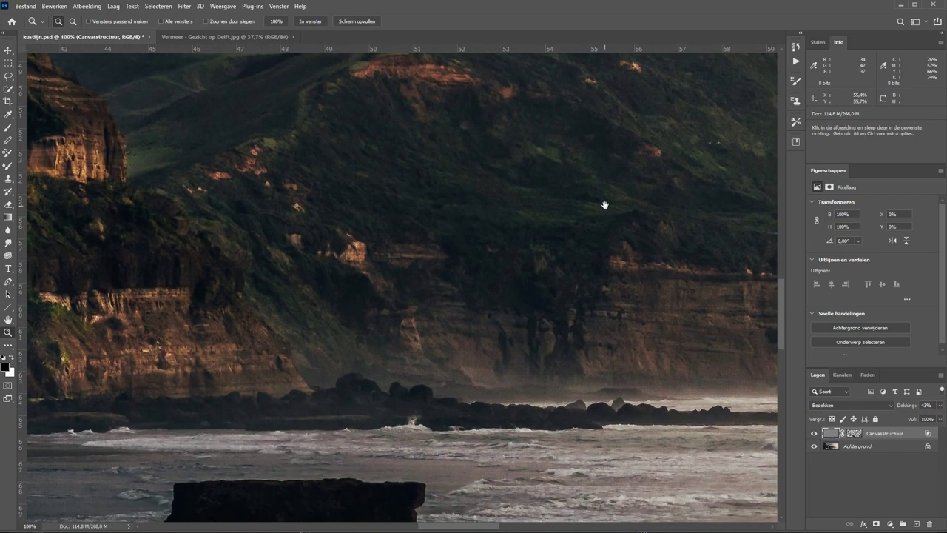
mouse_move(626, 333)
mouse_down()
mouse_move(518, 249)
mouse_move(479, 259)
mouse_up()
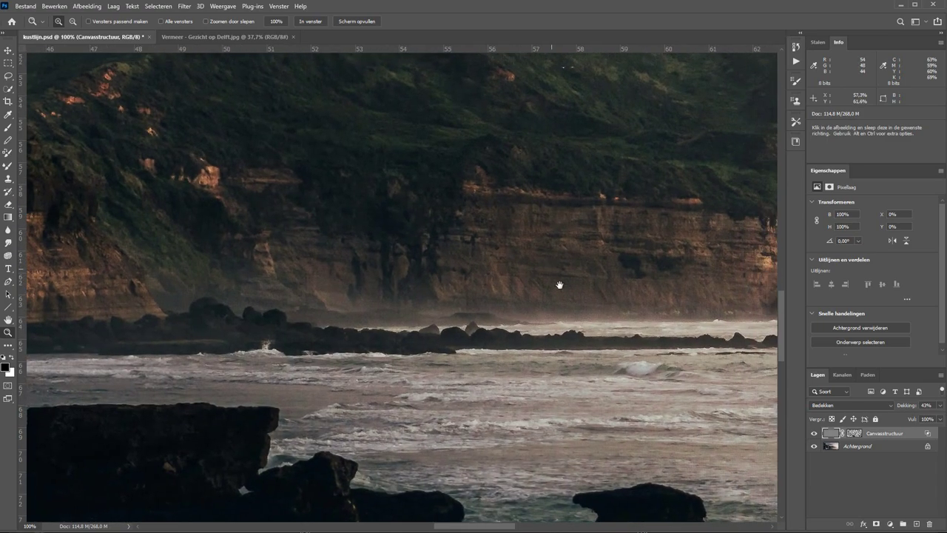